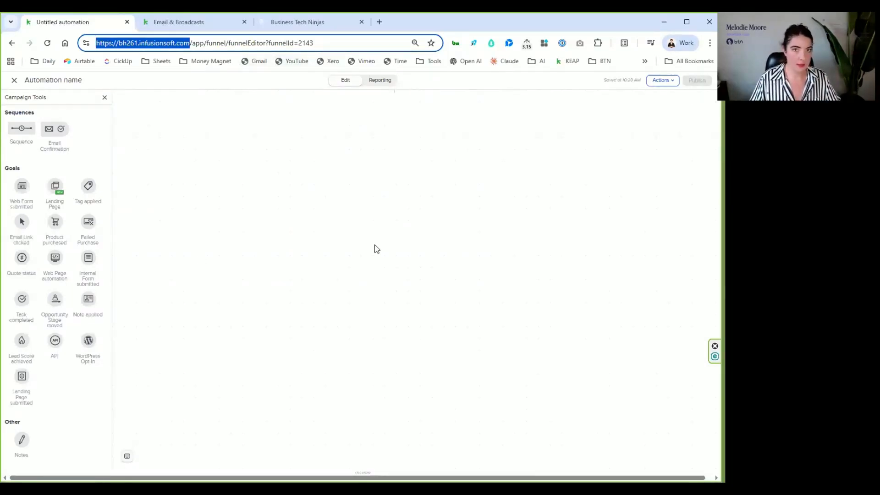
- Add a sequence to the blank automation and place a new email message inside it, connected to the start
left_click_drag(22, 128, 297, 197)
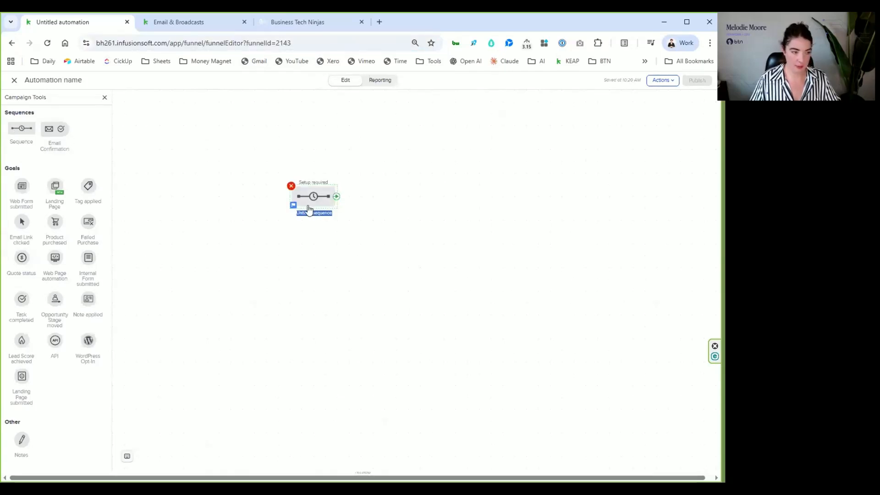
double_click(312, 202)
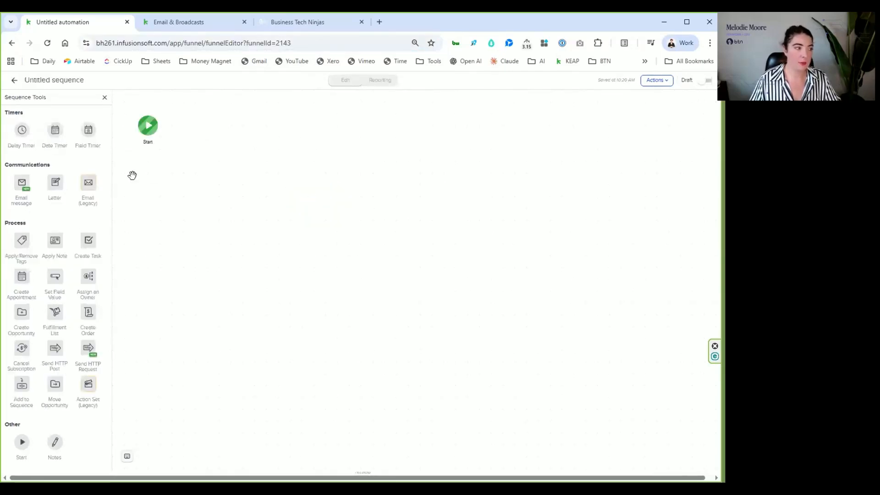
left_click_drag(25, 197, 204, 164)
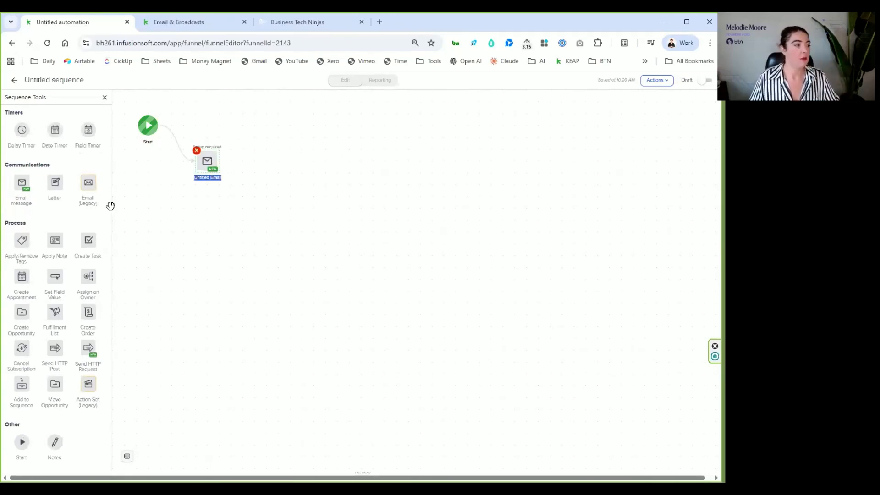
- Add a legacy email after the email message, view its editor and return to the sequence
left_click_drag(88, 183, 289, 161)
double_click(288, 160)
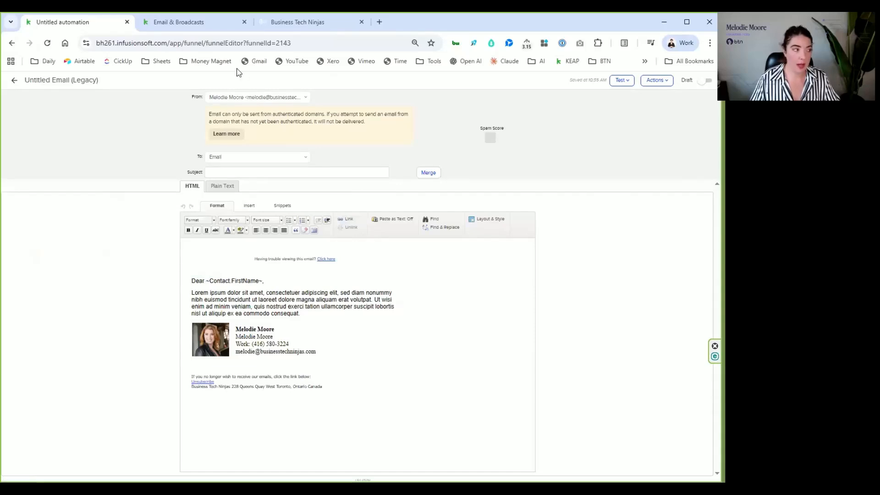
left_click(12, 83)
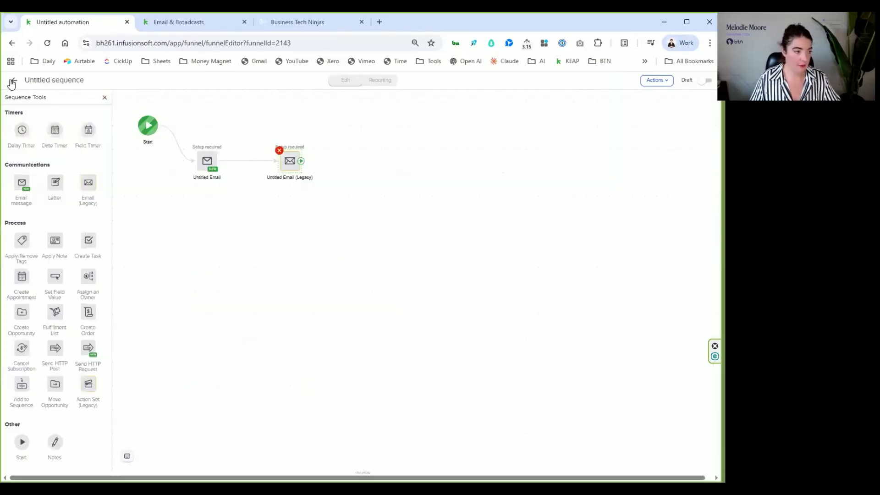
- Open the new email message and save its sender as the contact's owner
double_click(206, 162)
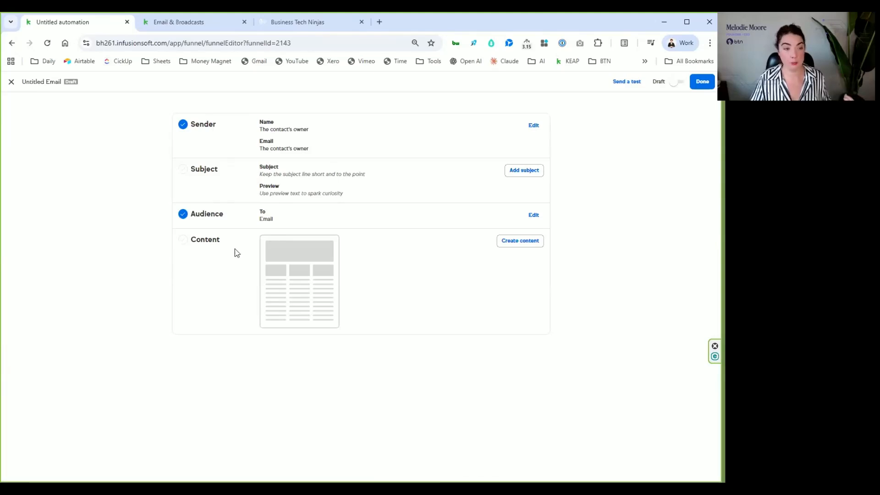
left_click(534, 125)
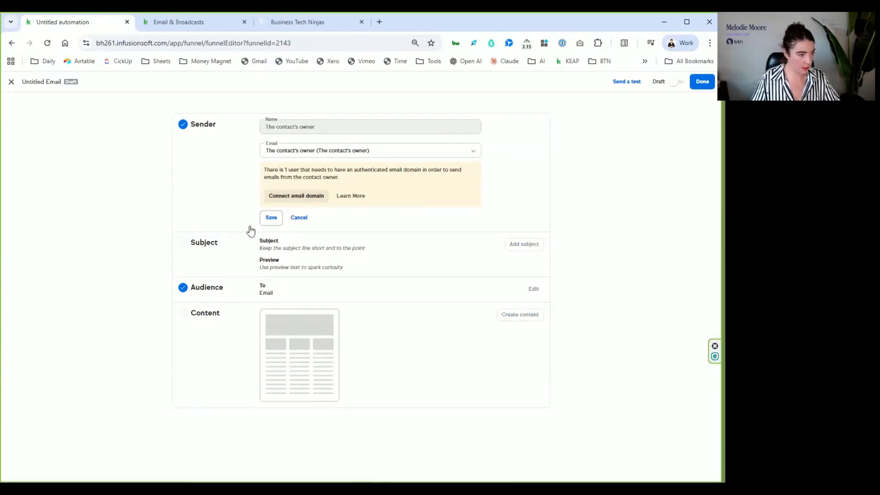
left_click(273, 219)
- Set the email's subject line to "this is a subject" and save it
left_click(513, 171)
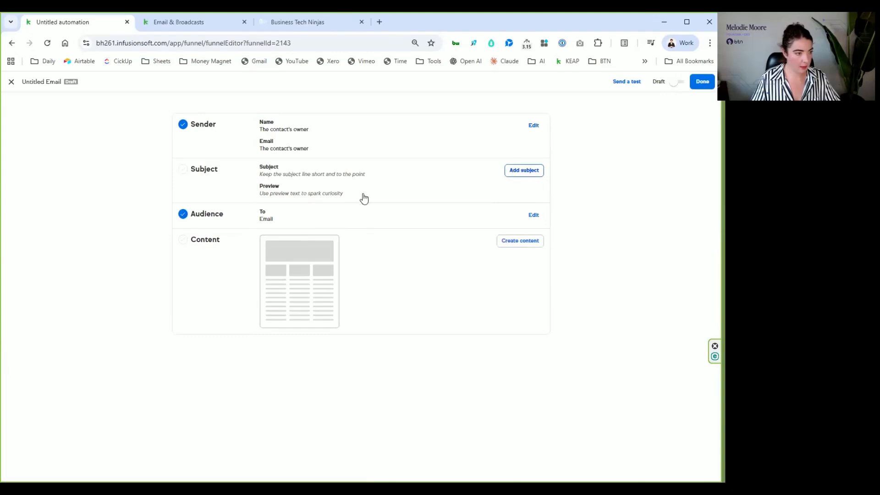
left_click(322, 170)
type("this is a subject")
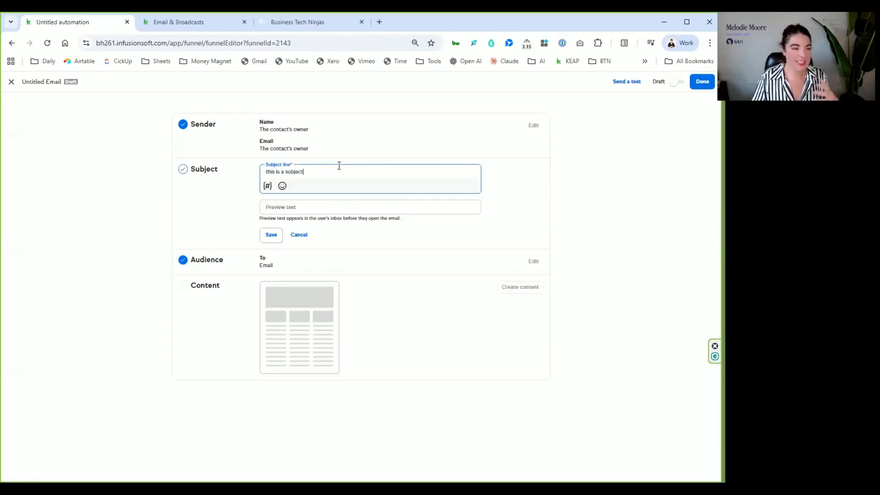
left_click(275, 236)
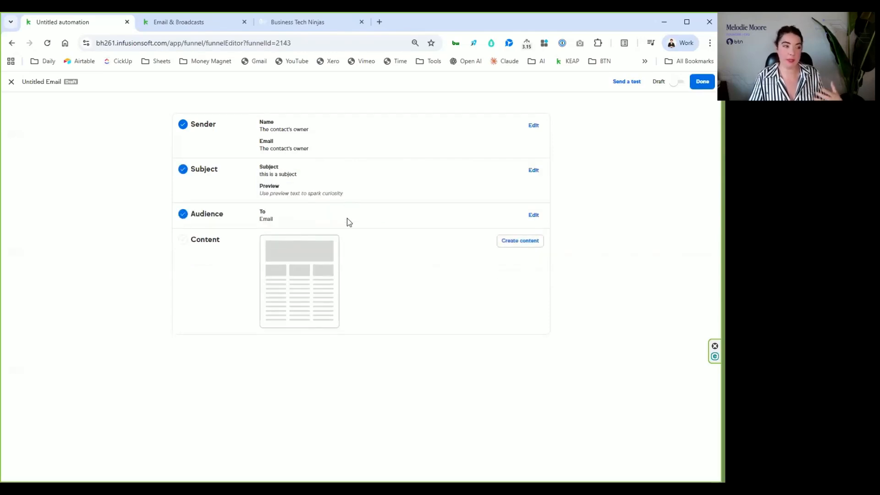
- Create the email's content from the saved legacy template "Copy of BTN Email Deliverabl..." with the Business Tech Ninjas logo, using the new email experience
left_click(520, 243)
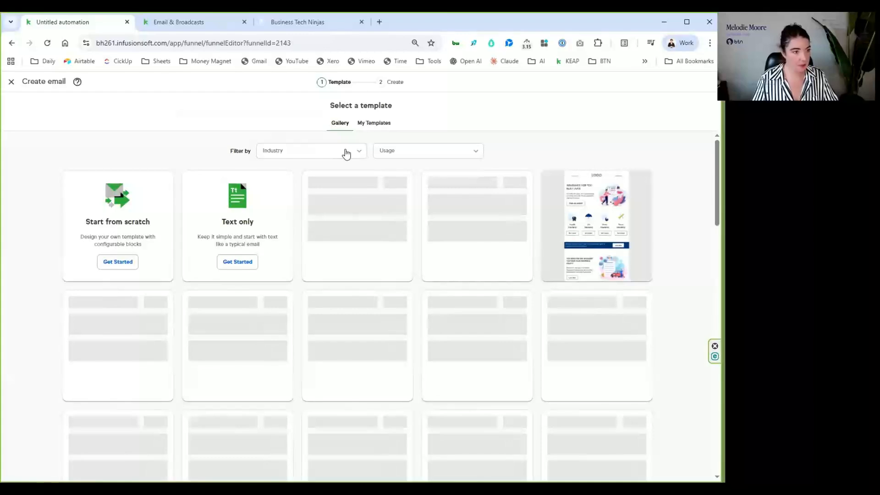
left_click(374, 124)
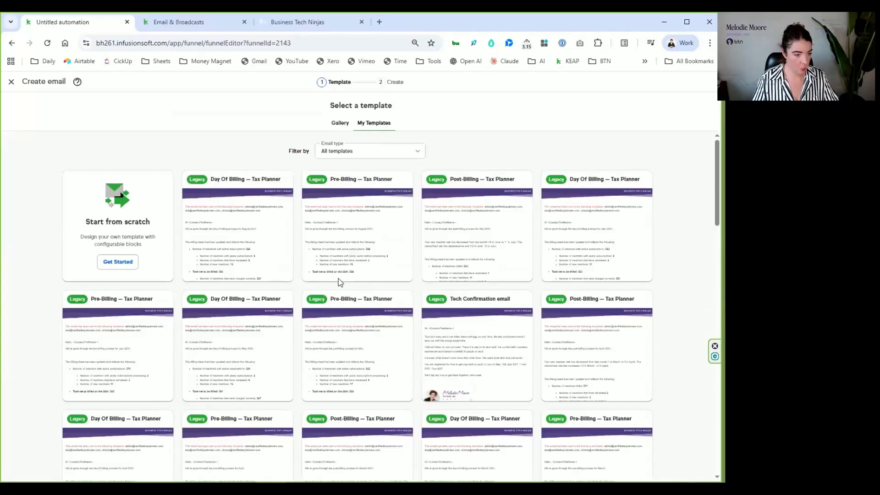
scroll(338, 281, "down", 2)
scroll(339, 281, "down", 5)
scroll(338, 279, "down", 5)
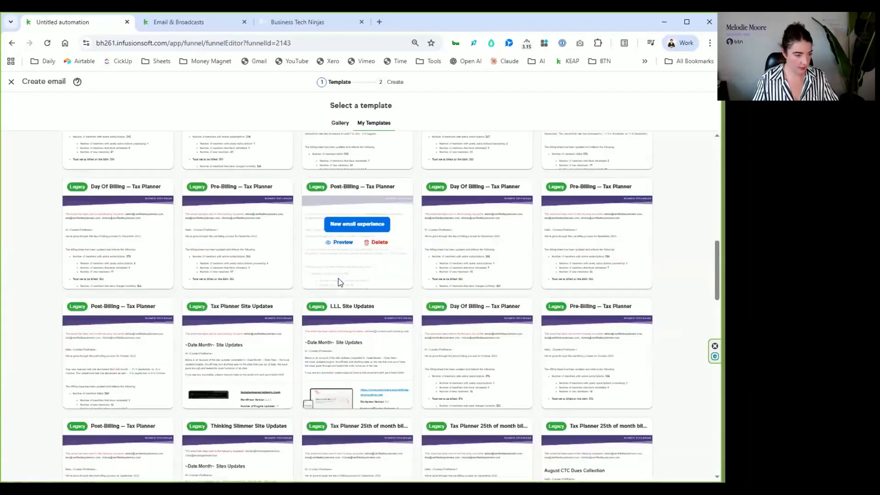
scroll(410, 244, "down", 4)
scroll(411, 244, "down", 5)
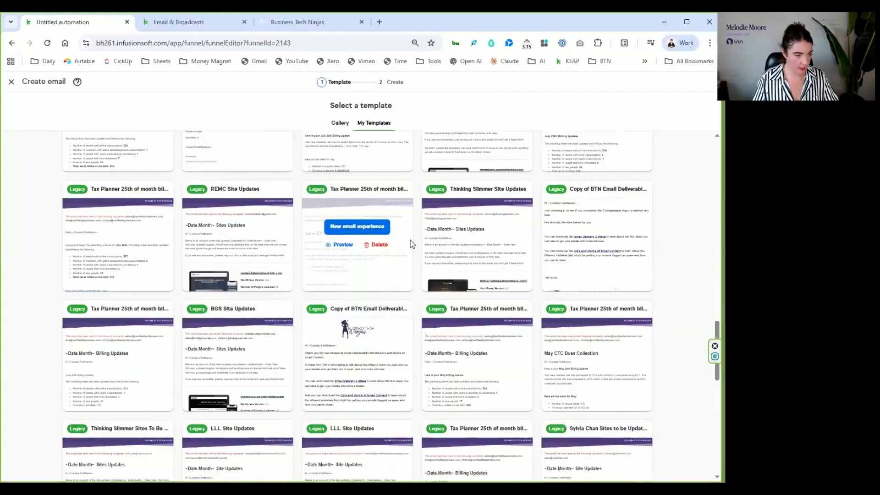
scroll(356, 333, "down", 1)
left_click(357, 314)
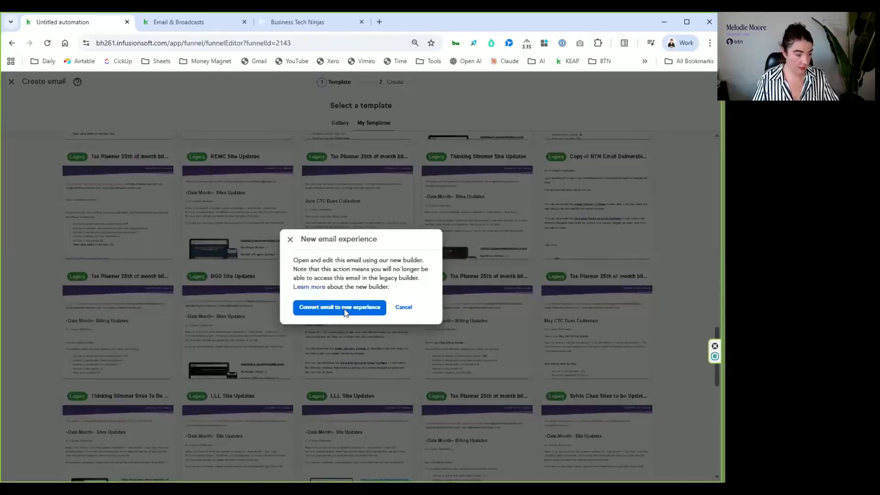
left_click(344, 310)
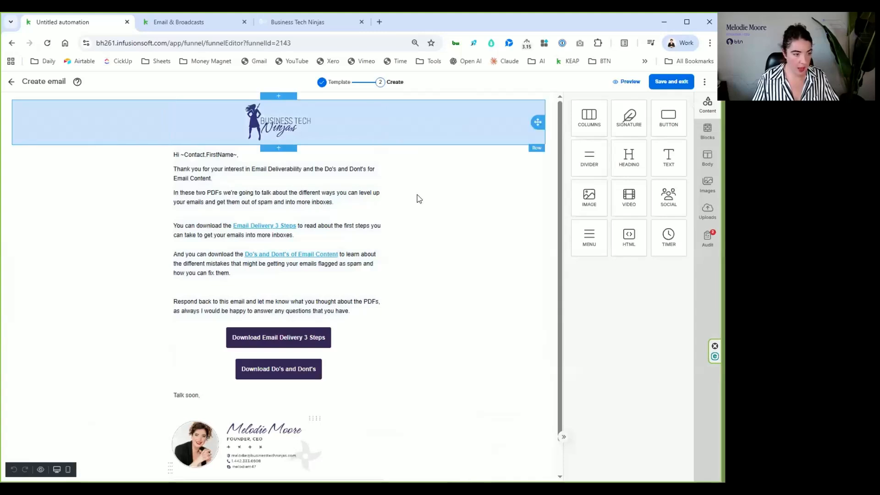
- Look over the email layout, try a countdown timer above the download buttons and delete it
scroll(431, 395, "down", 1)
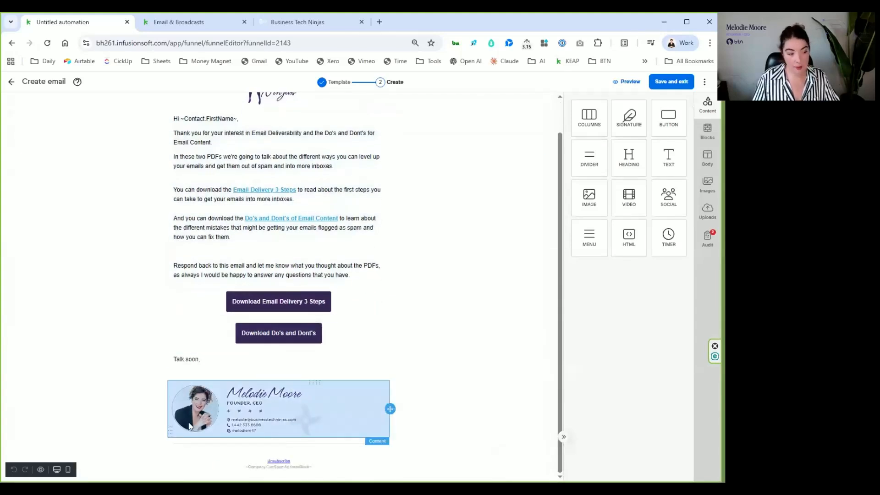
scroll(419, 244, "up", 1)
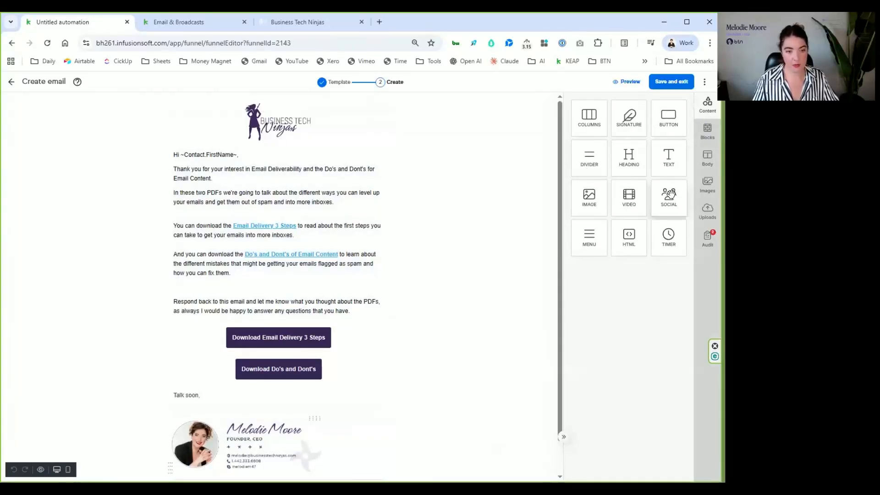
left_click_drag(668, 237, 269, 323)
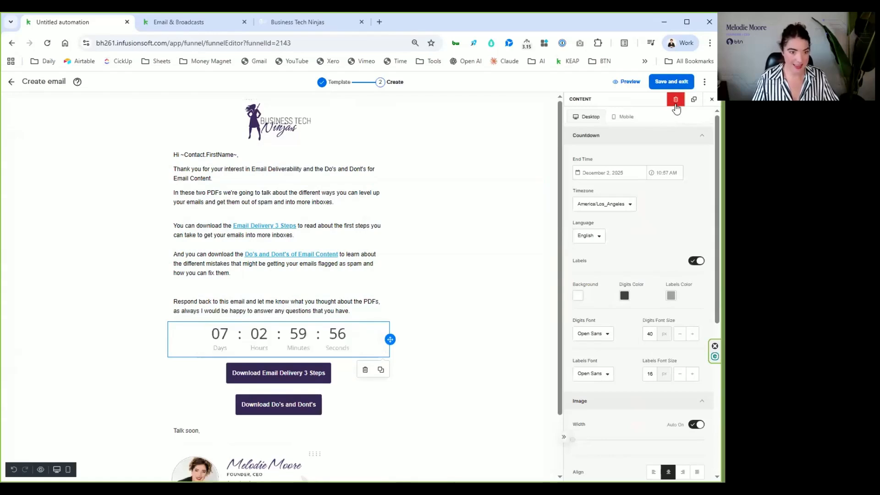
left_click(676, 102)
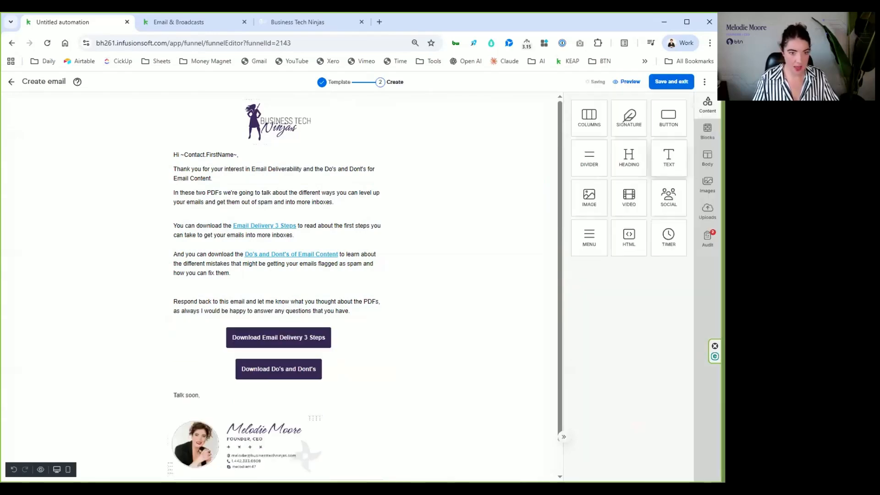
- Review the email editor's ready-made blocks, general body settings and audit of missing alternate text
left_click(707, 131)
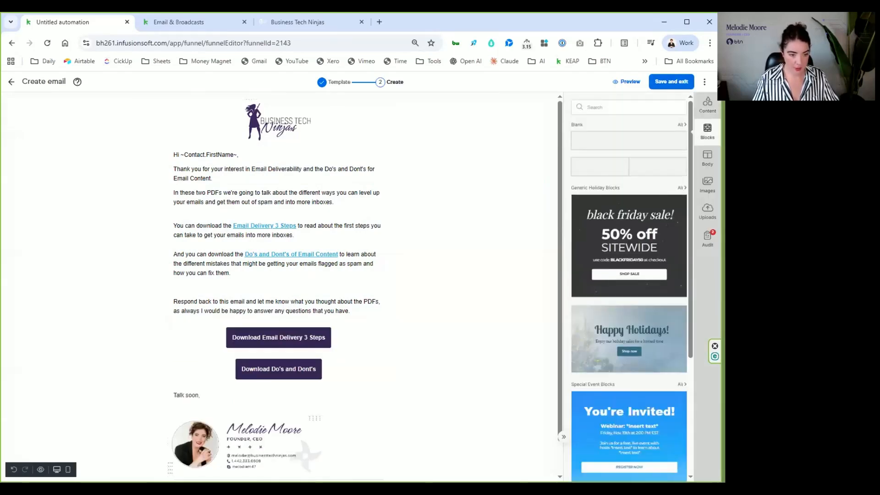
scroll(690, 137, "down", 3)
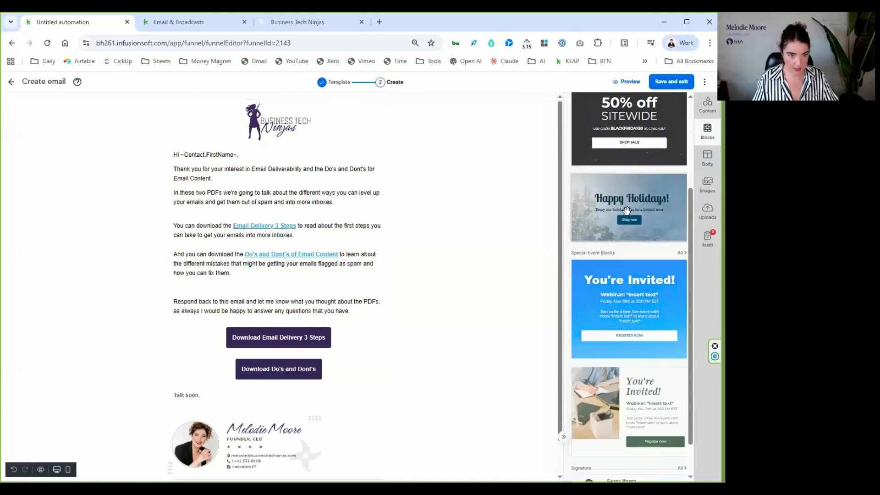
left_click(707, 157)
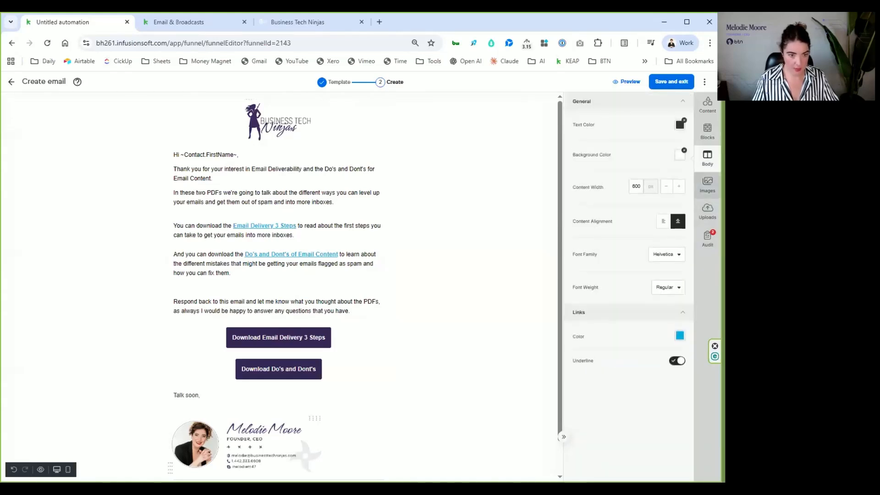
left_click(707, 239)
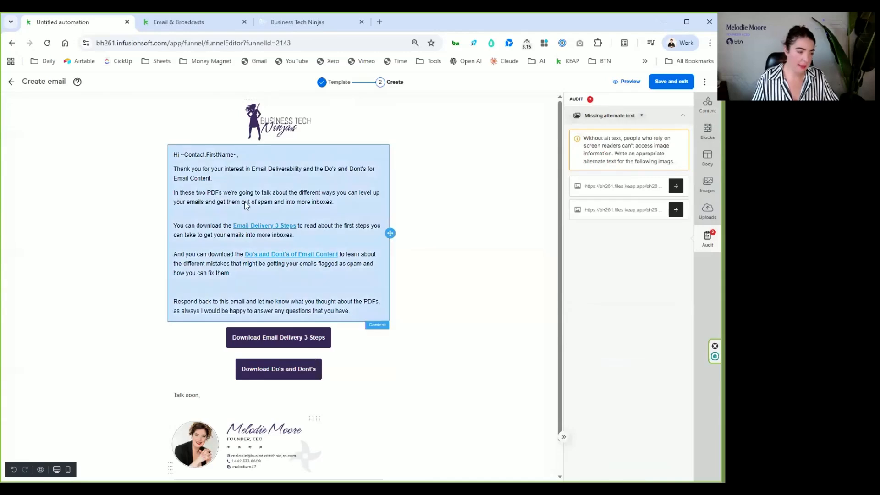
scroll(246, 211, "down", 1)
scroll(245, 211, "up", 1)
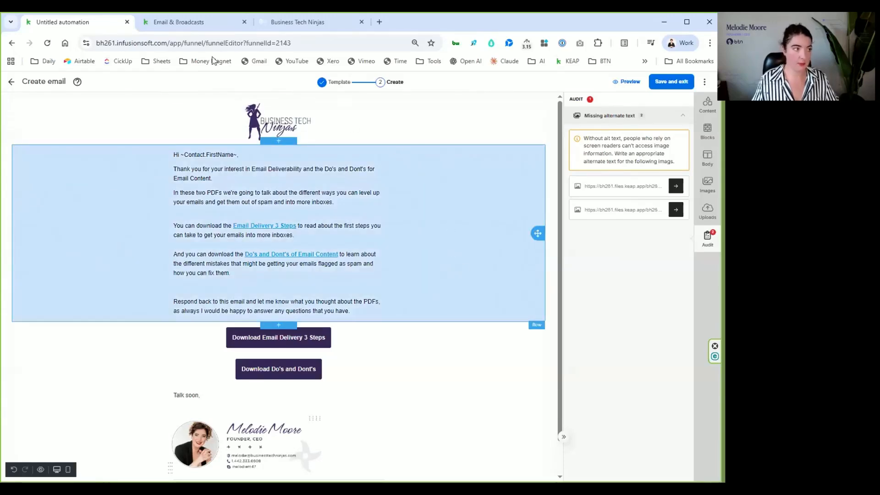
- Switch to Email & Broadcasts and create a new email broadcast
left_click(162, 23)
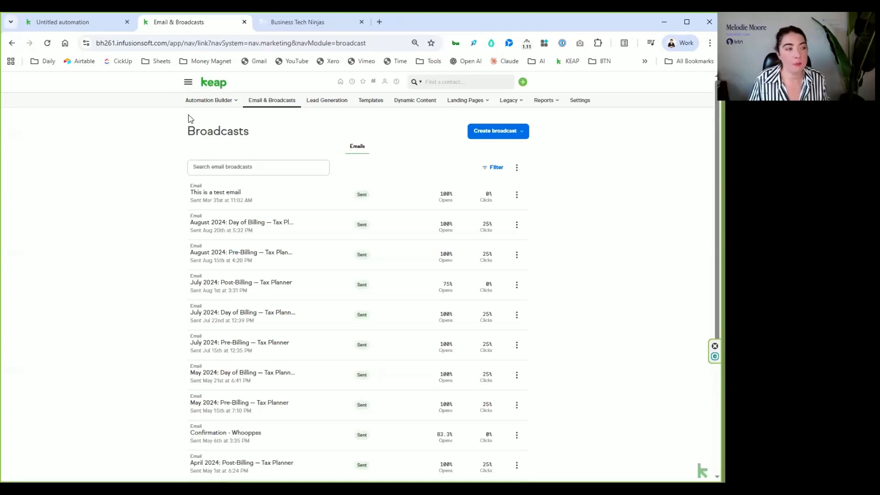
left_click(188, 82)
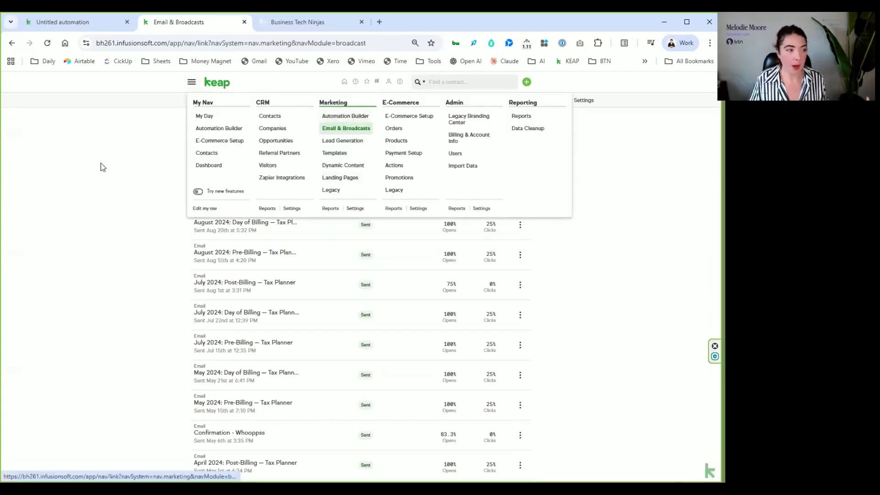
left_click(499, 135)
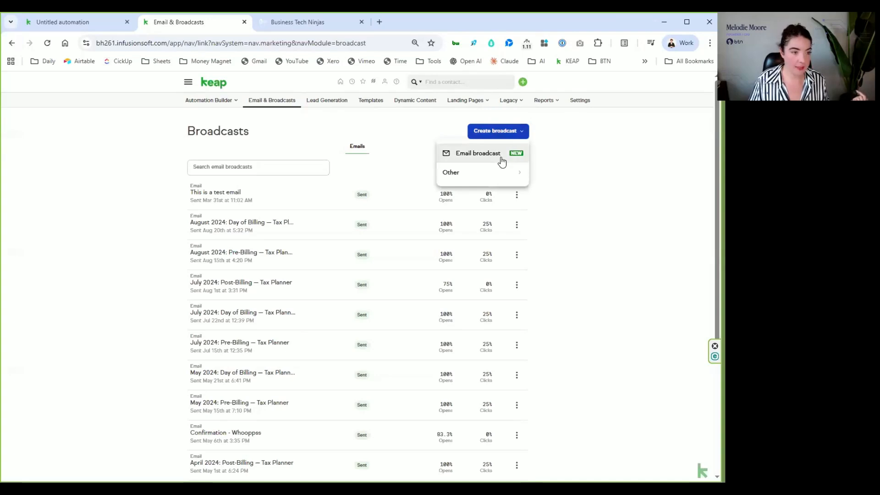
left_click(502, 161)
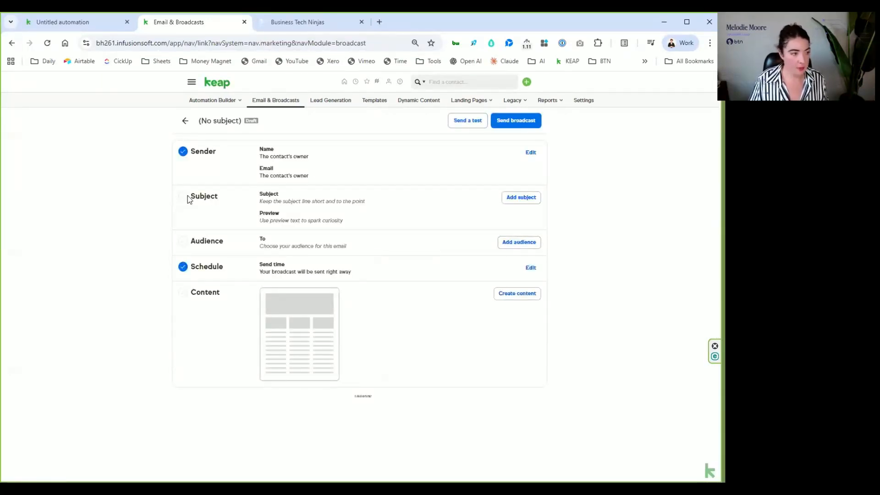
- Give the broadcast the subject line "this is a subject" and save it
left_click(535, 197)
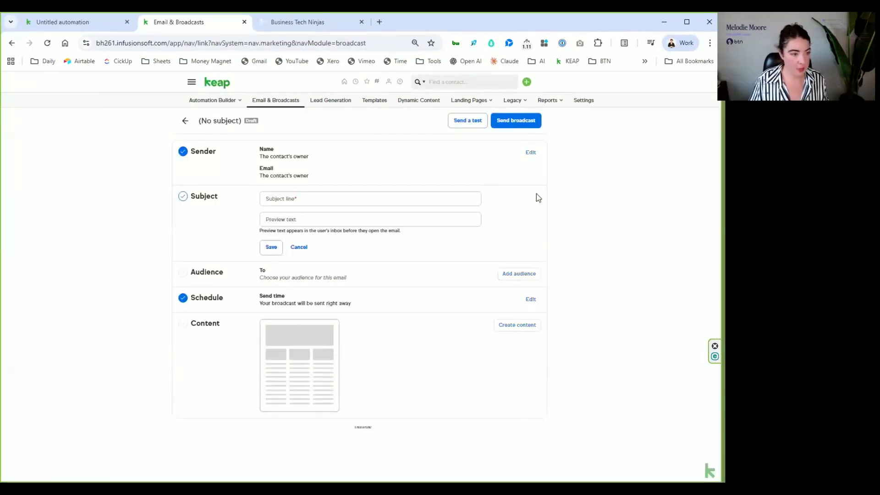
left_click(286, 215)
left_click(281, 201)
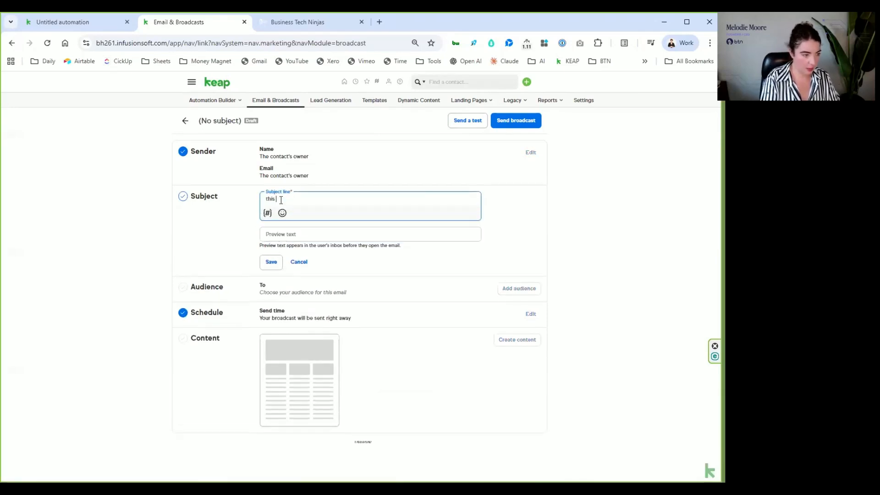
type("this is a subject")
key("Return")
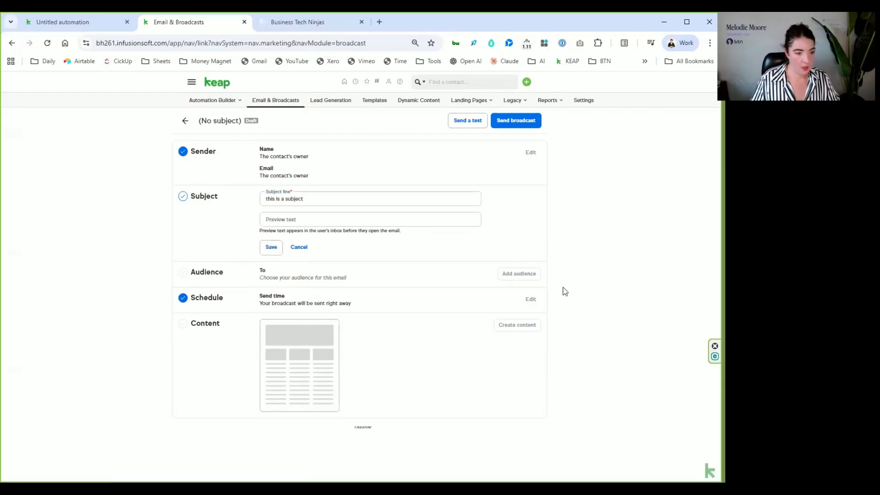
left_click(271, 247)
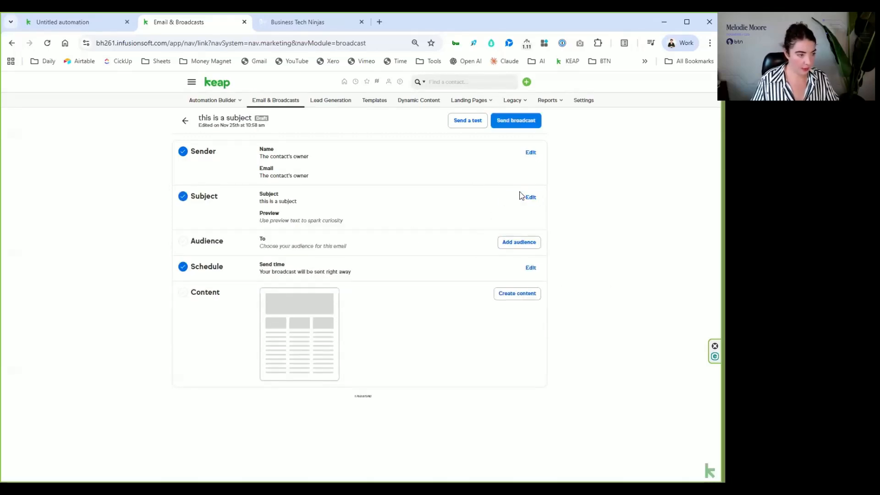
- Choose a saved search as the broadcast's audience, save the recipients and open the template gallery for the email content
left_click(512, 246)
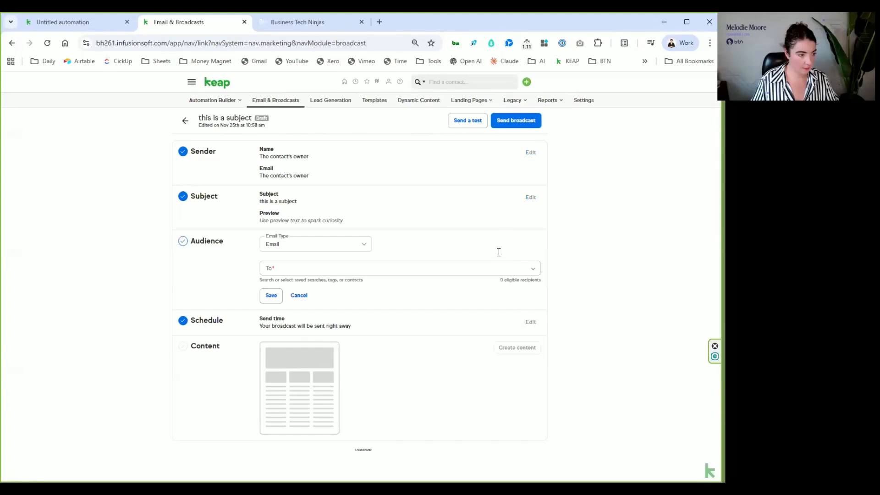
left_click(288, 271)
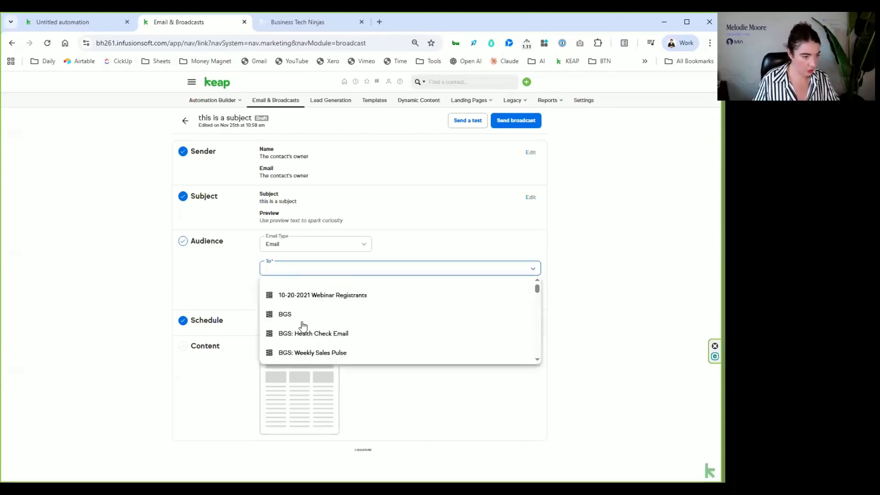
left_click(300, 320)
left_click(634, 242)
left_click(271, 296)
left_click(295, 292)
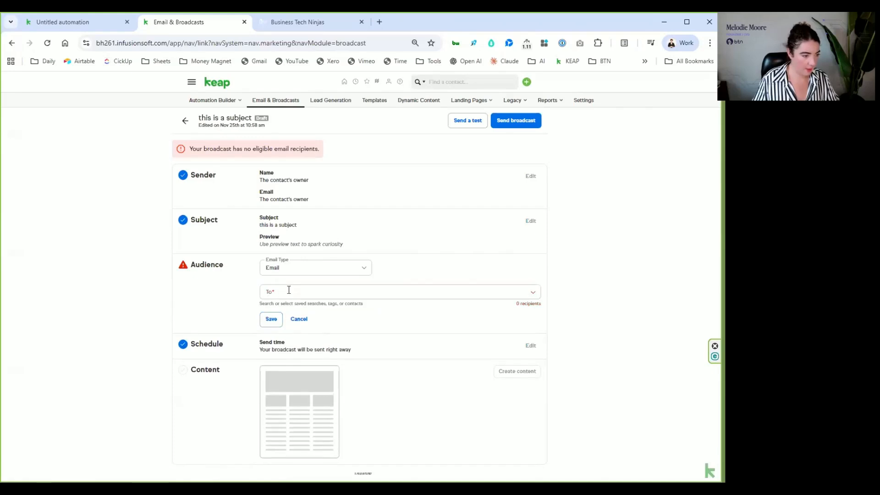
left_click(286, 288)
left_click(305, 319)
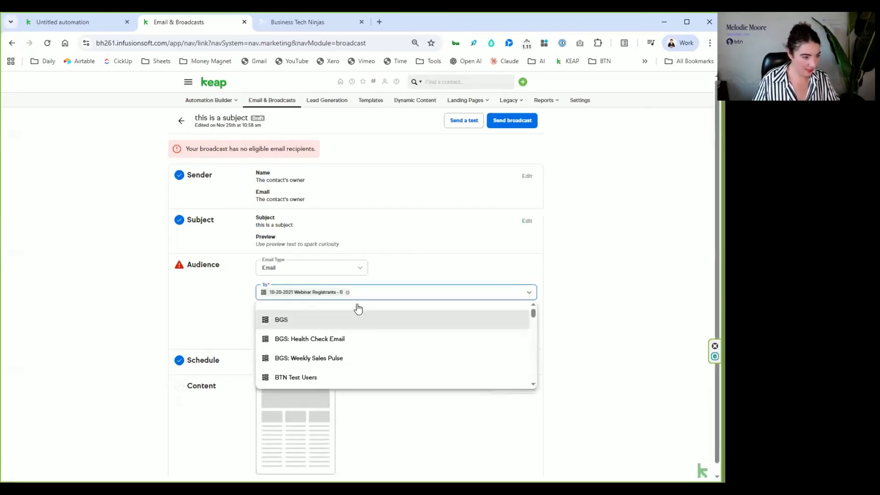
left_click(655, 222)
left_click(272, 319)
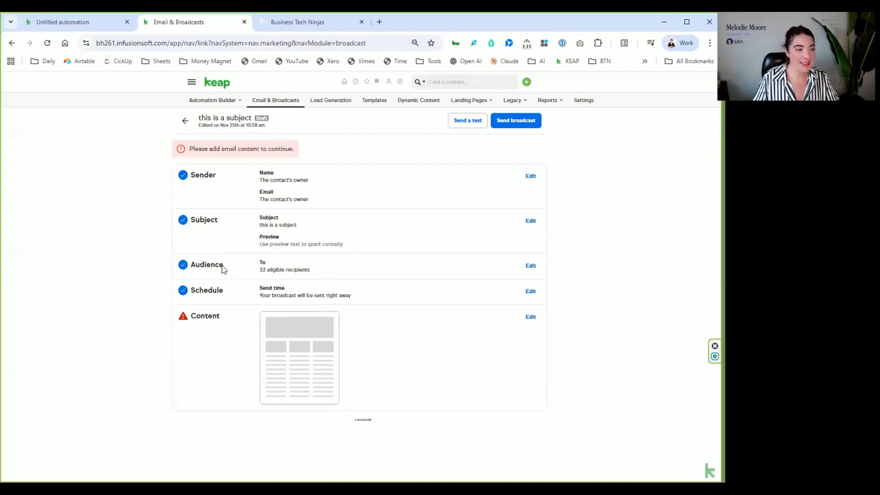
left_click(532, 318)
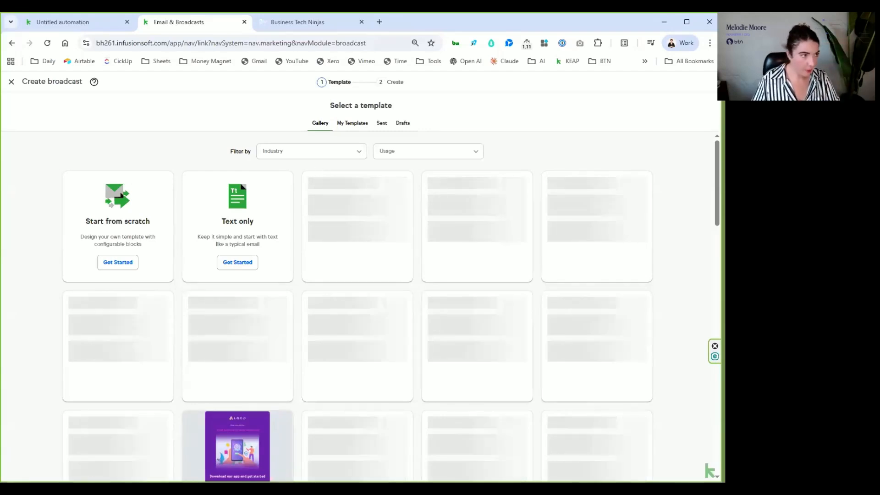
- Switch to HighLevel, open Automation in a separate browser tab and list the workflow campaigns under Email Marketing
mouse_move(300, 23)
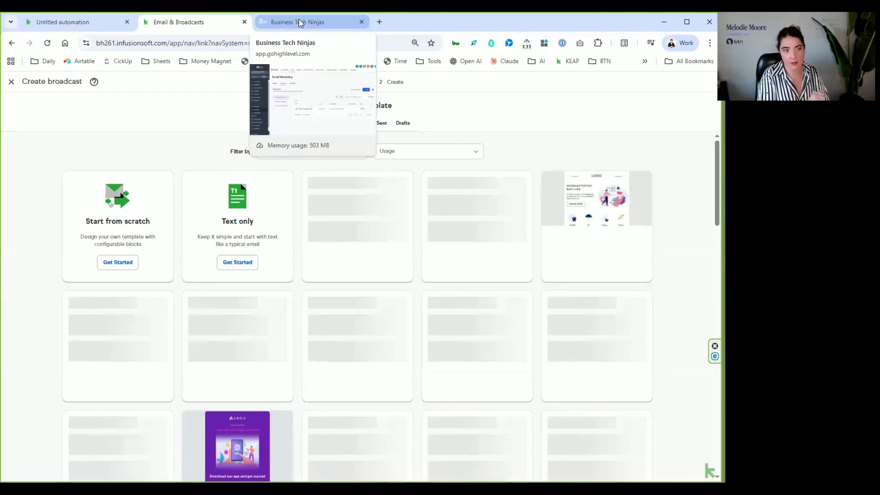
left_click(300, 22)
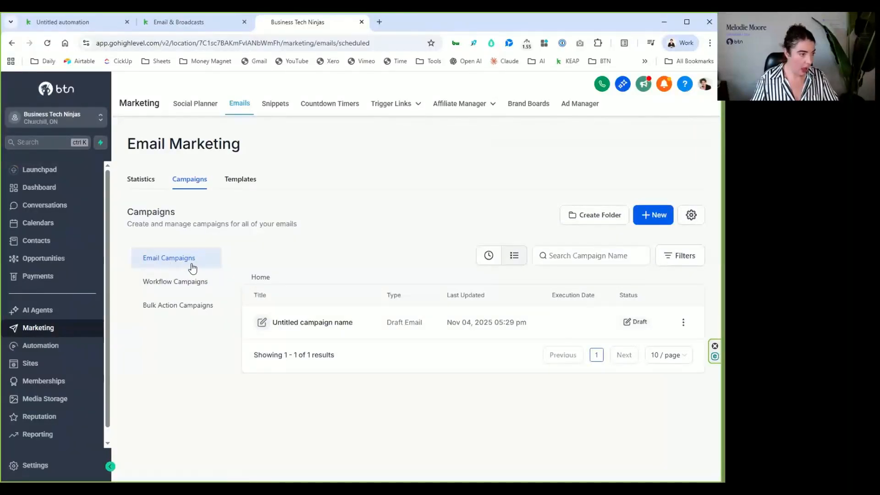
right_click(26, 345)
left_click(118, 197)
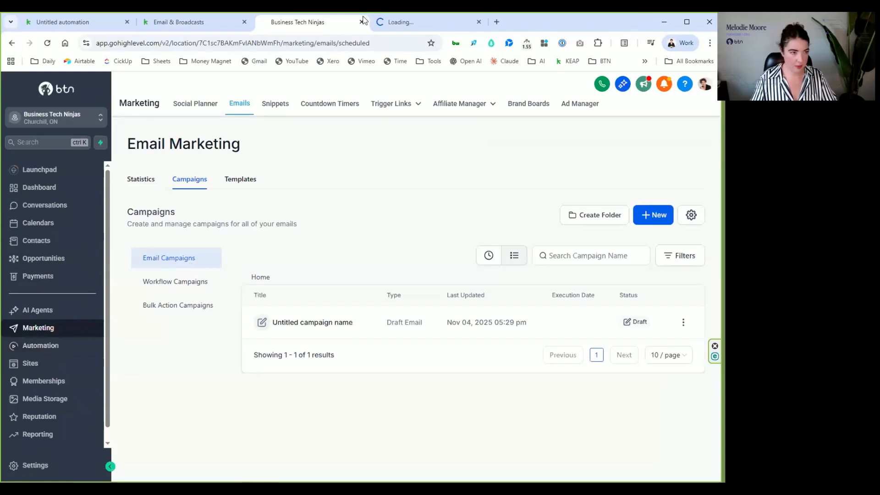
left_click(200, 283)
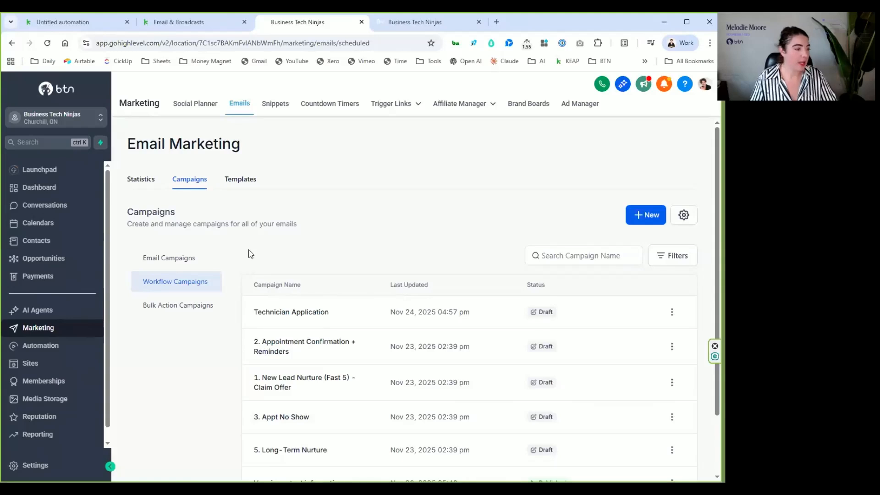
- Compare the workflow email campaigns with the automation workflow list, including the contents of the Marketing Workflows folder
left_click(432, 22)
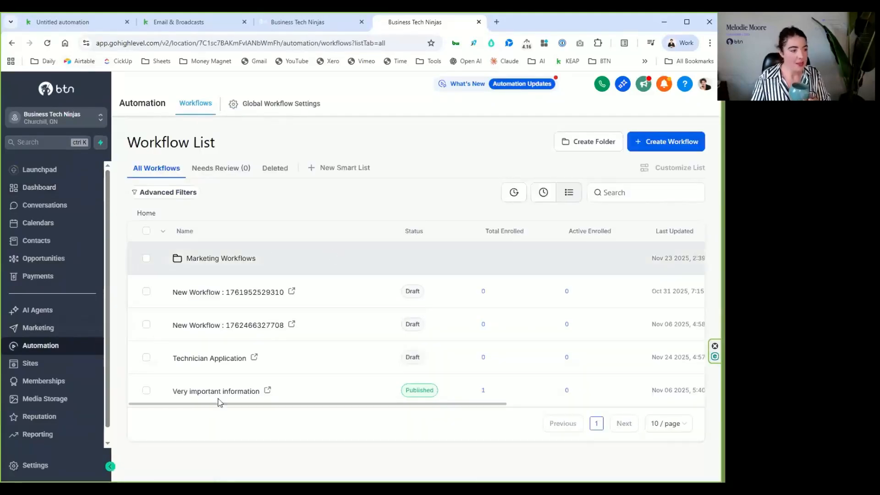
key("ctrl+shift+Tab")
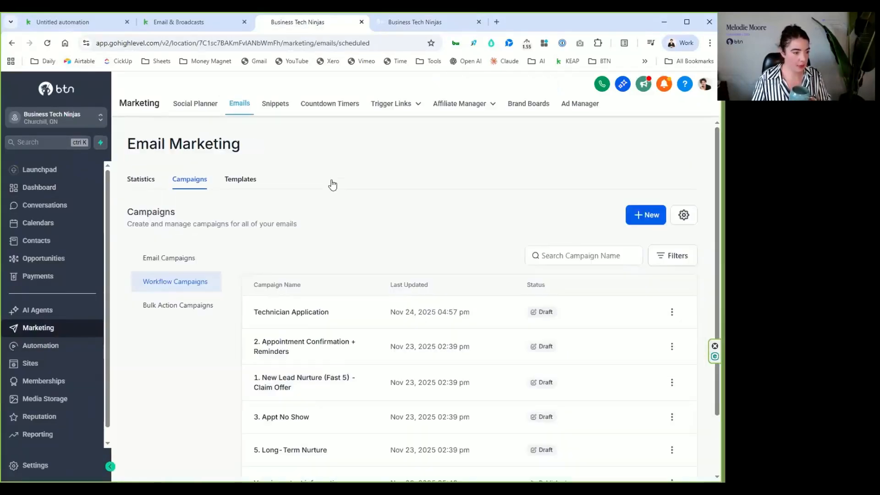
scroll(404, 265, "down", 2)
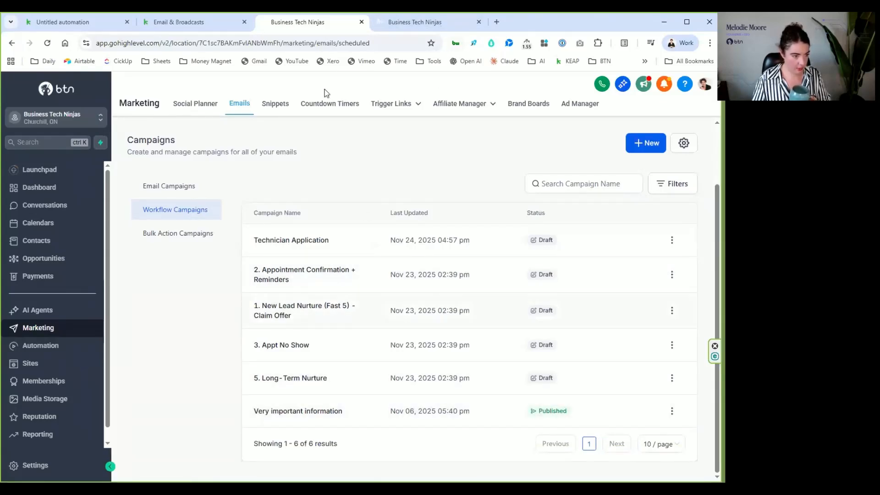
left_click(438, 23)
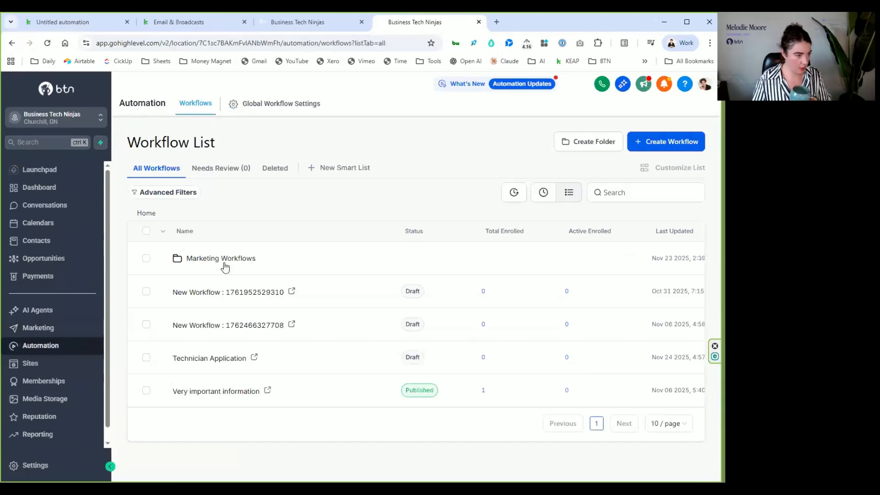
left_click(181, 259)
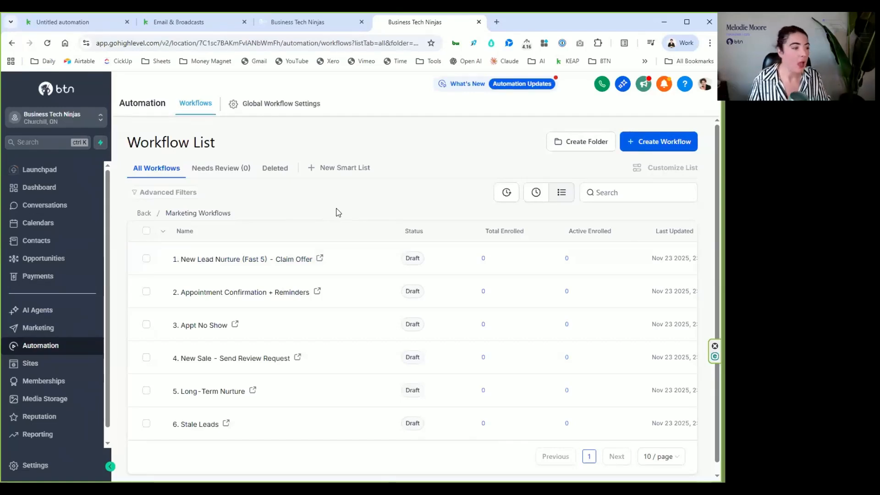
left_click(321, 25)
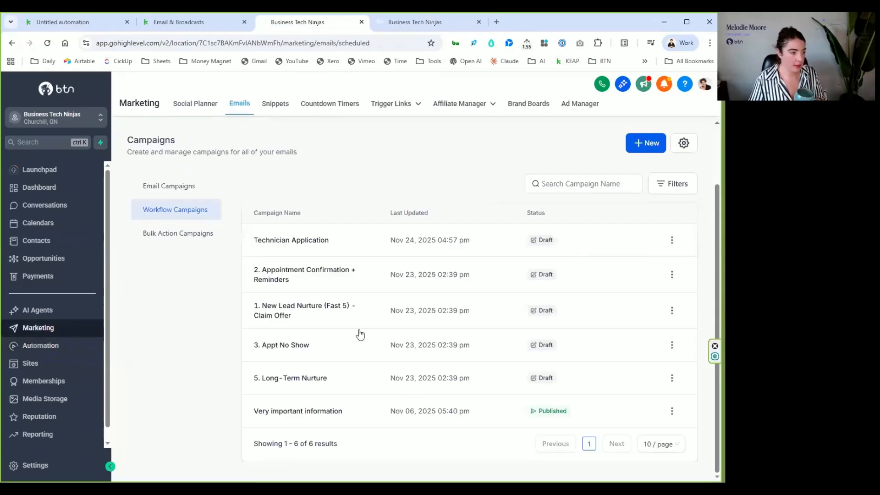
left_click(413, 23)
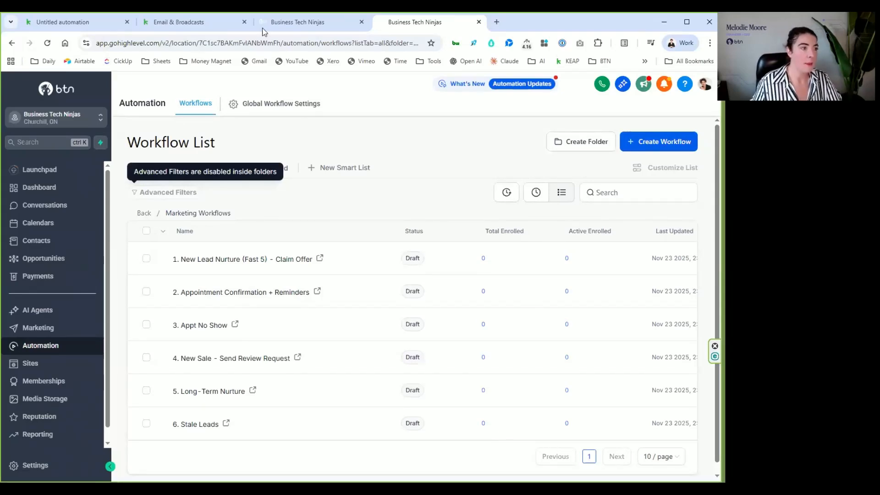
key("ctrl+shift+Tab")
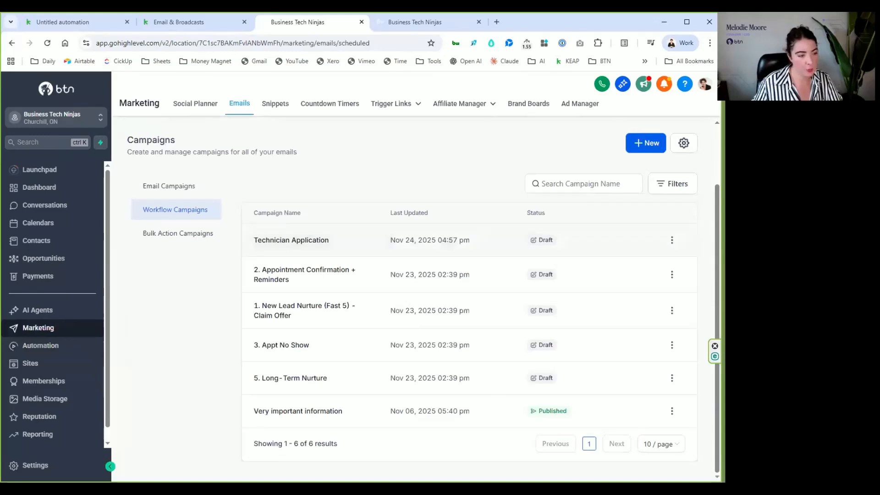
- Open the workflow "1. New Lead Nurture (Fast 5) - Claim Offer" and enable Auto Save for it
key("ctrl+Tab")
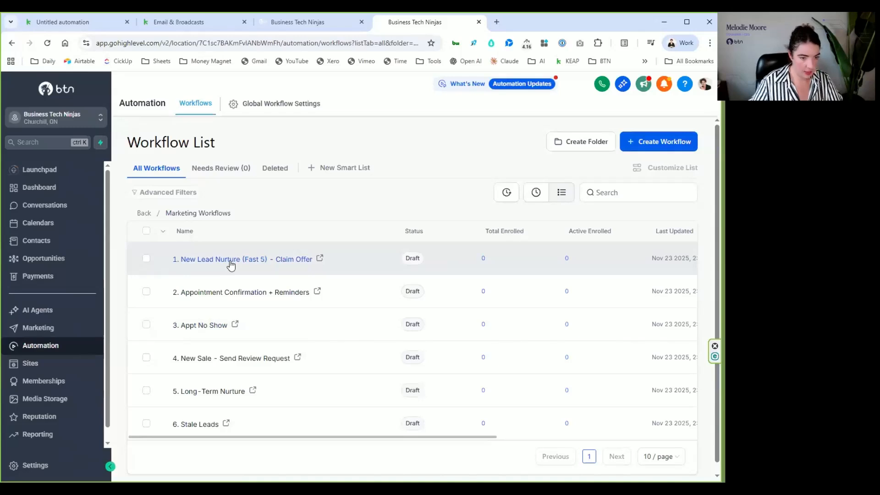
left_click(230, 261)
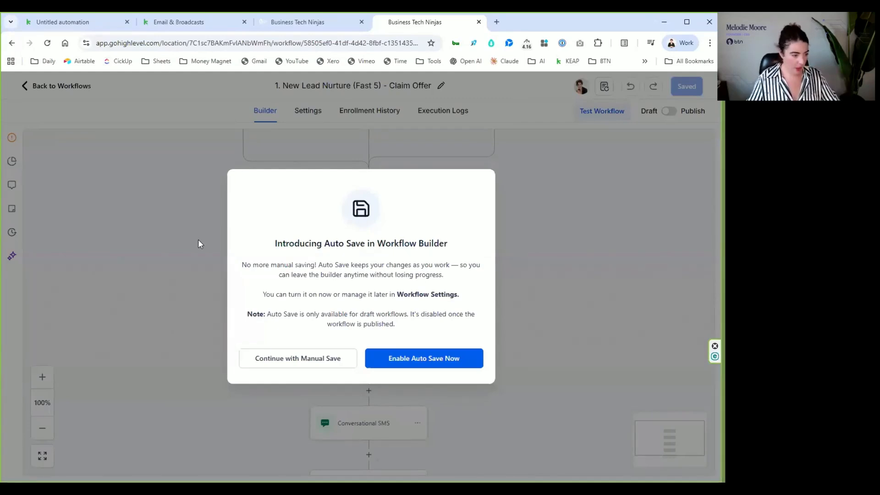
left_click(424, 358)
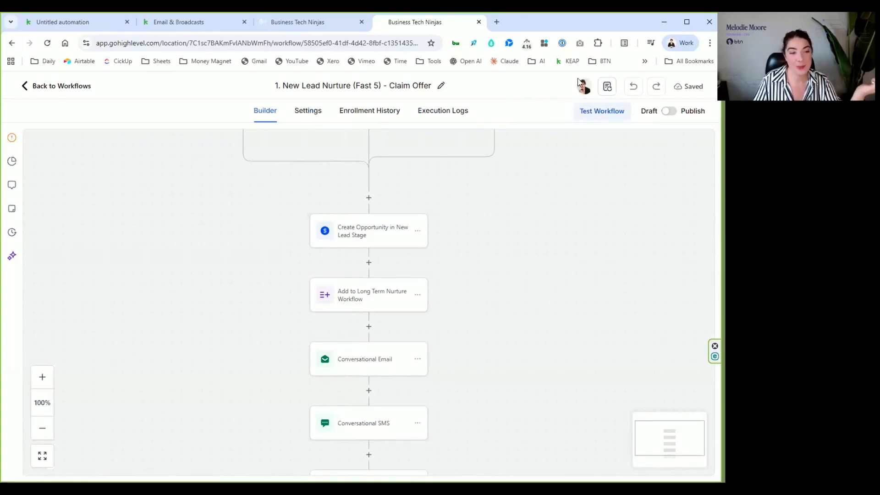
- Review the workflow from its triggers down and bring up a Send Email action's settings between Conversational Email and Conversational SMS
scroll(536, 203, "up", 3)
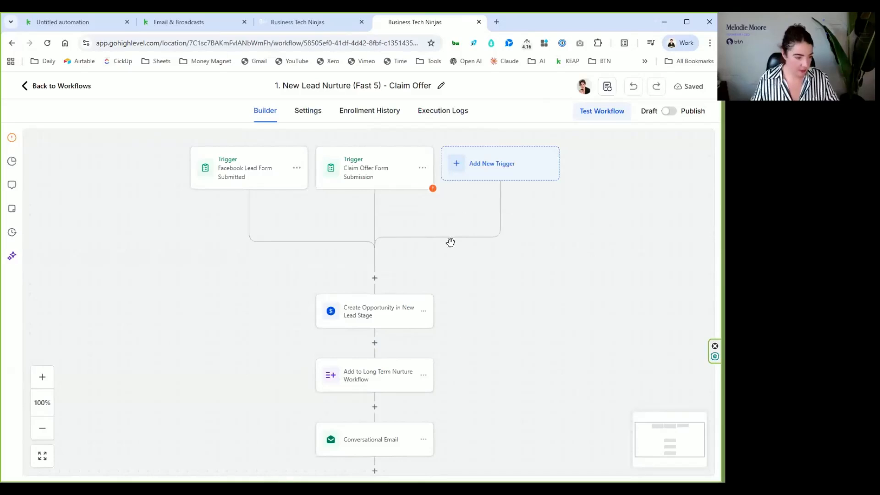
left_click_drag(499, 374, 500, 247)
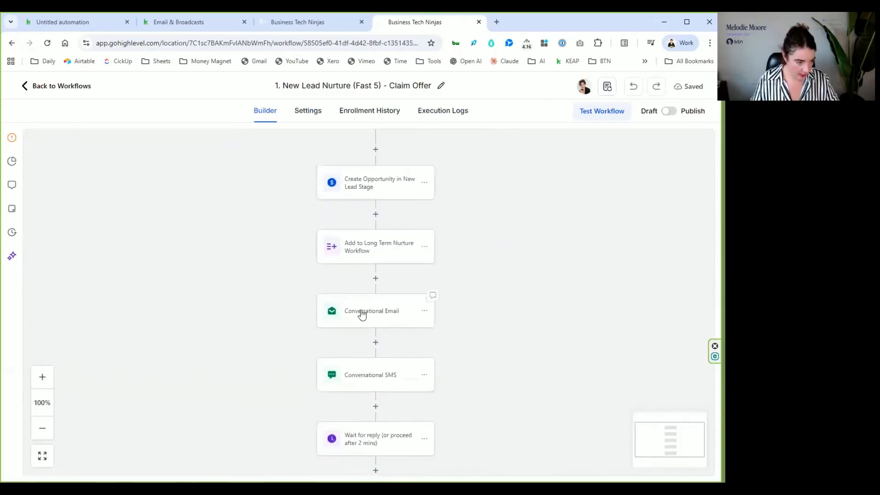
left_click(375, 342)
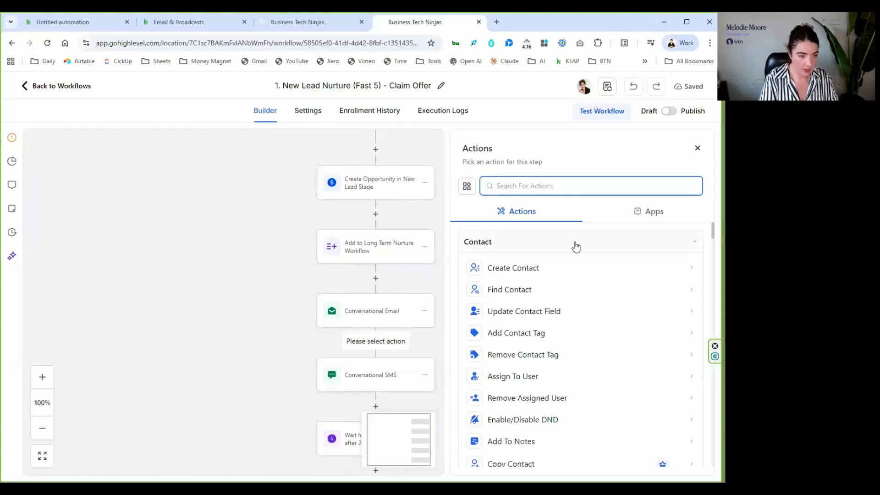
type("email")
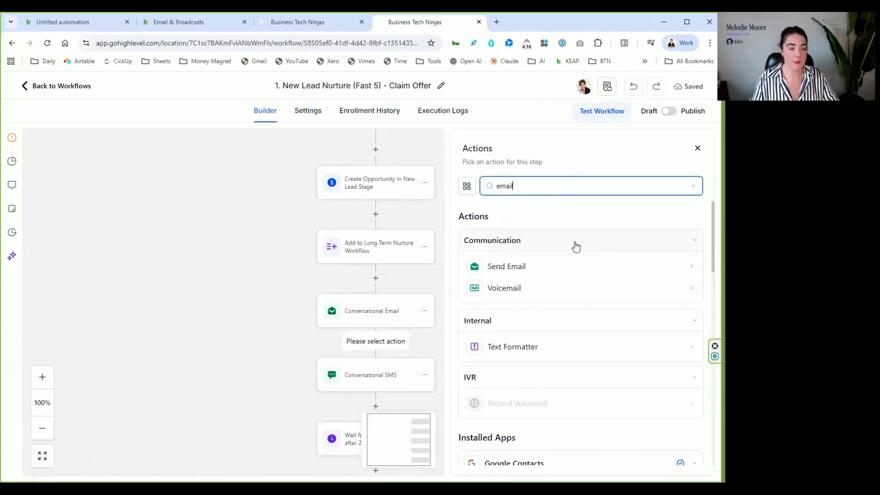
left_click(557, 276)
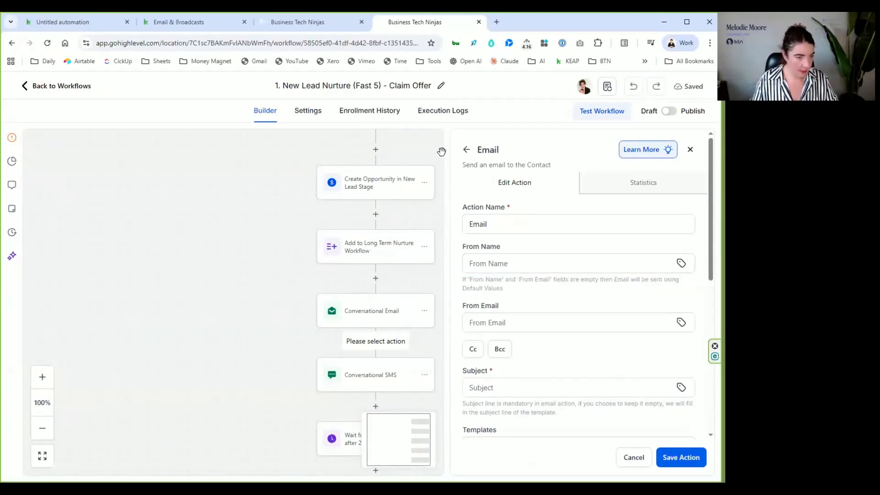
- In the workflow settings, enter the sender's first name as the default From Name
left_click(304, 112)
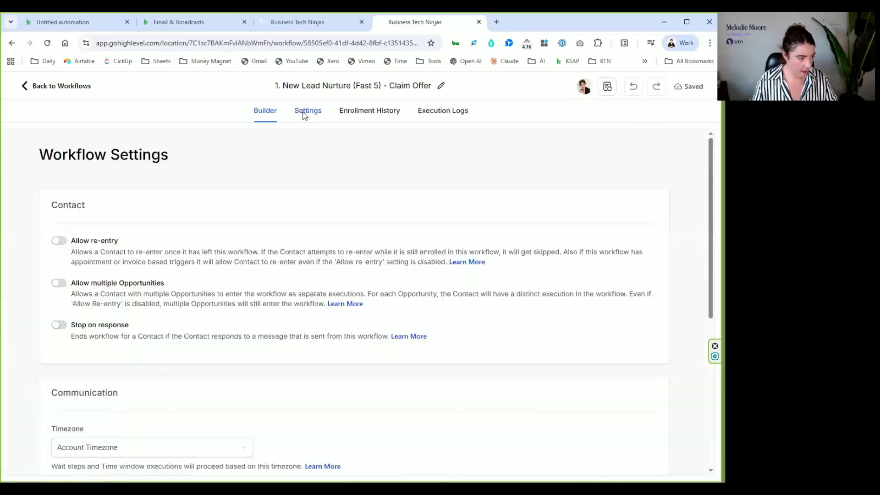
scroll(197, 301, "down", 6)
left_click(83, 284)
type("Melodie")
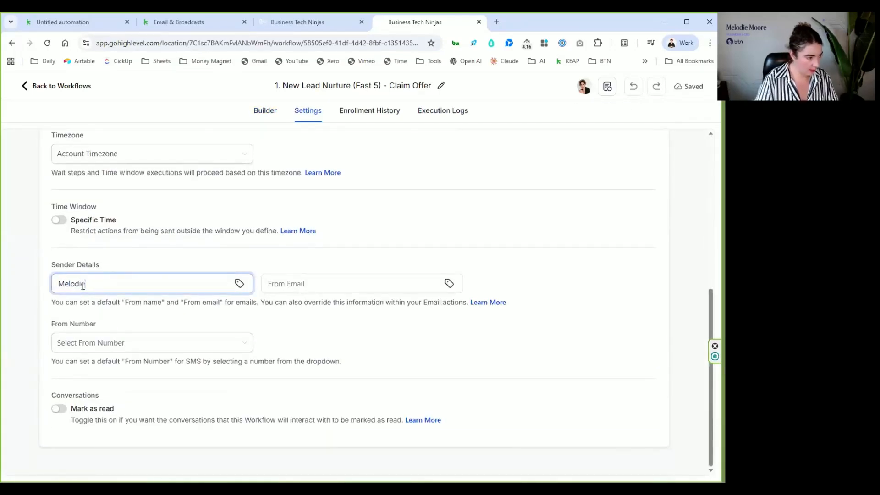
- Enter the sender's email address as the default From Email and choose the default number as the workflow's From Number
left_click(320, 284)
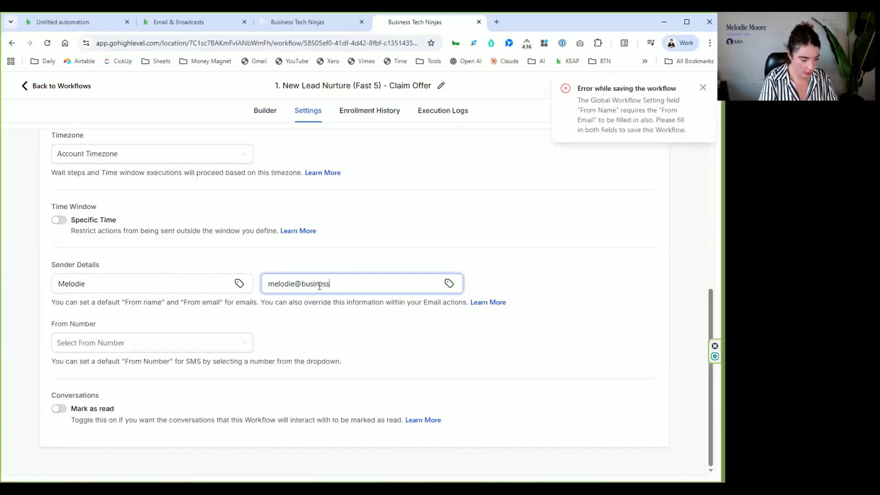
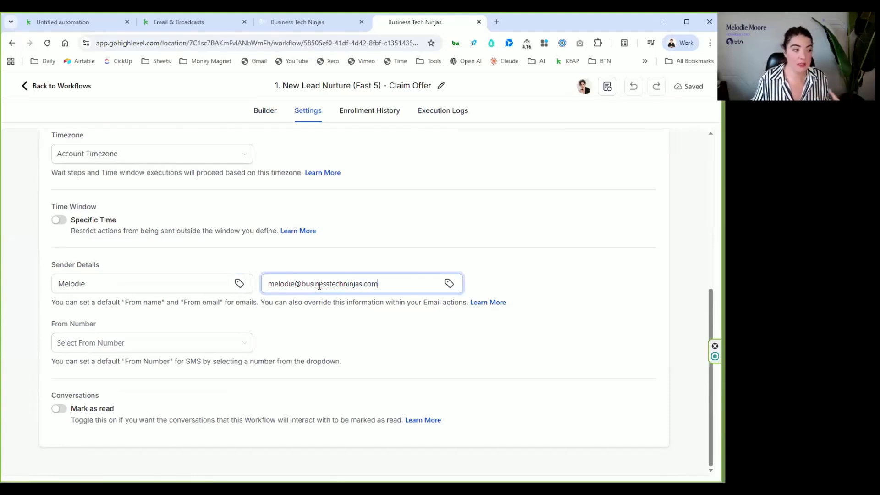
left_click(166, 350)
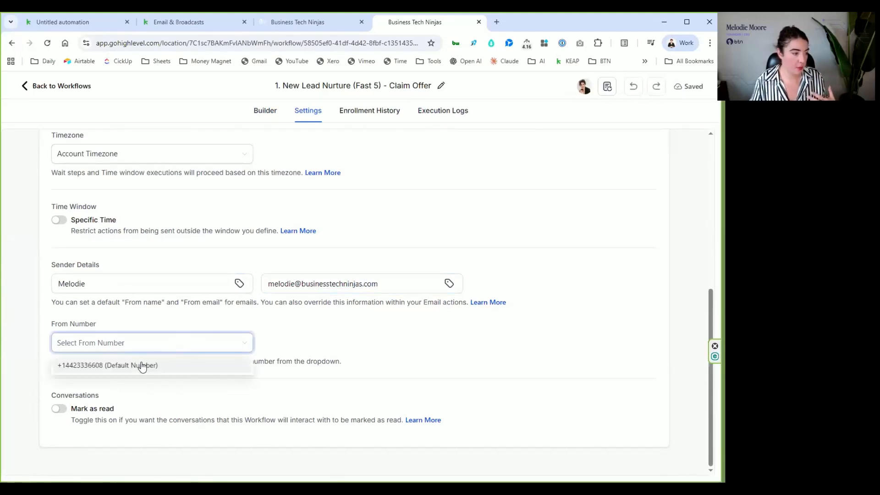
left_click(224, 369)
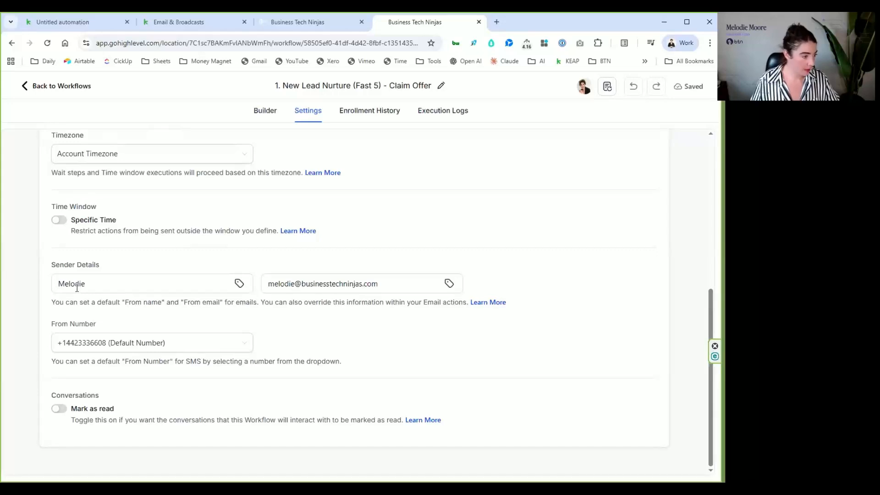
- Return to the workflow list and open the Sender Details settings of the "2. Appointment Confirmation + Reminders" workflow
left_click(48, 86)
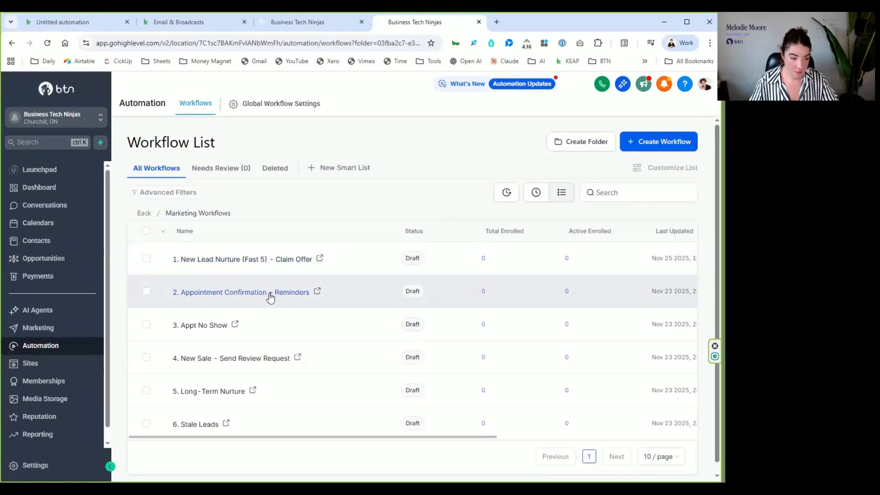
left_click(270, 297)
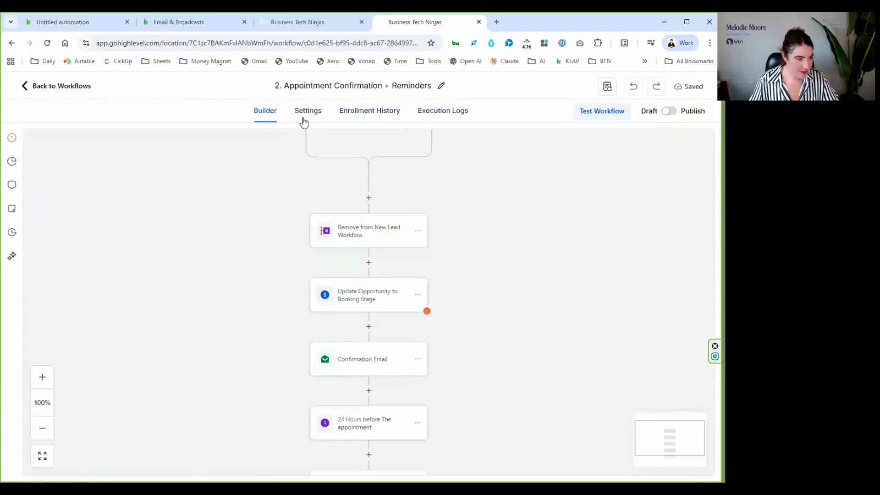
double_click(307, 111)
scroll(242, 334, "down", 10)
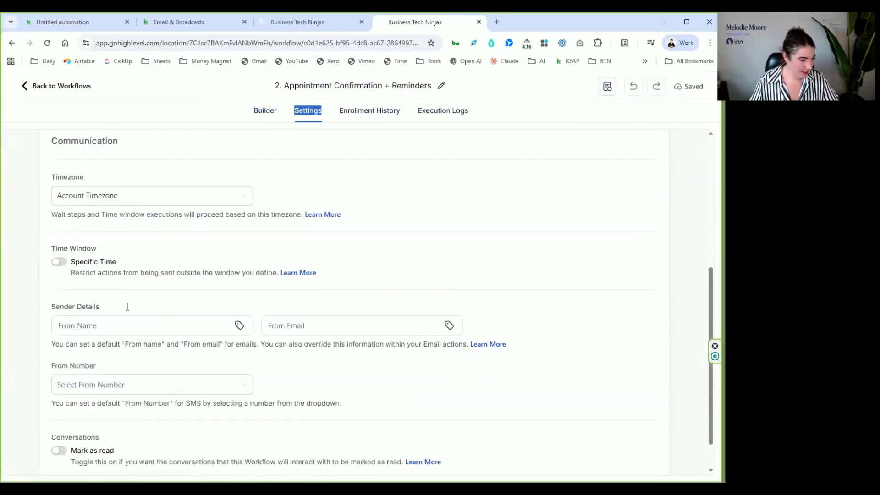
- Enter the sender's first name as the default From Name for the "2. Appointment Confirmation + Reminders" workflow
left_click(113, 282)
type("Melodie")
- Fill in the sender's email address as this workflow's default From Email and select the default number as its From Number
left_click(336, 284)
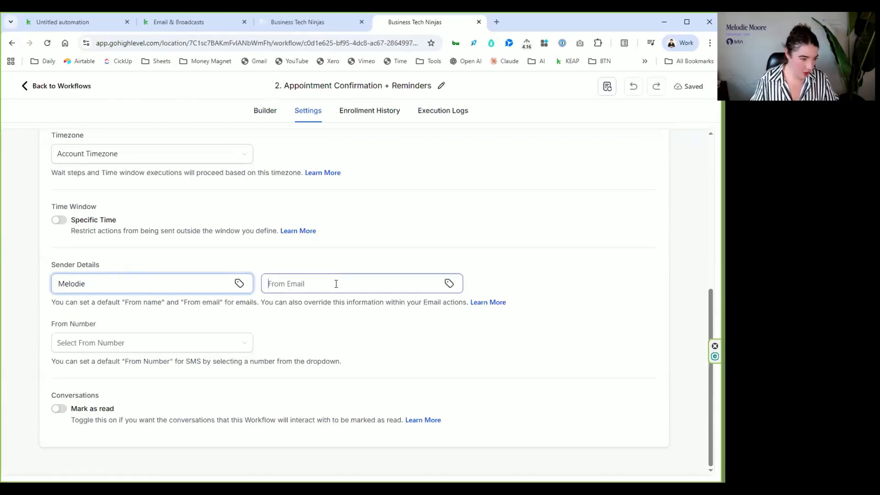
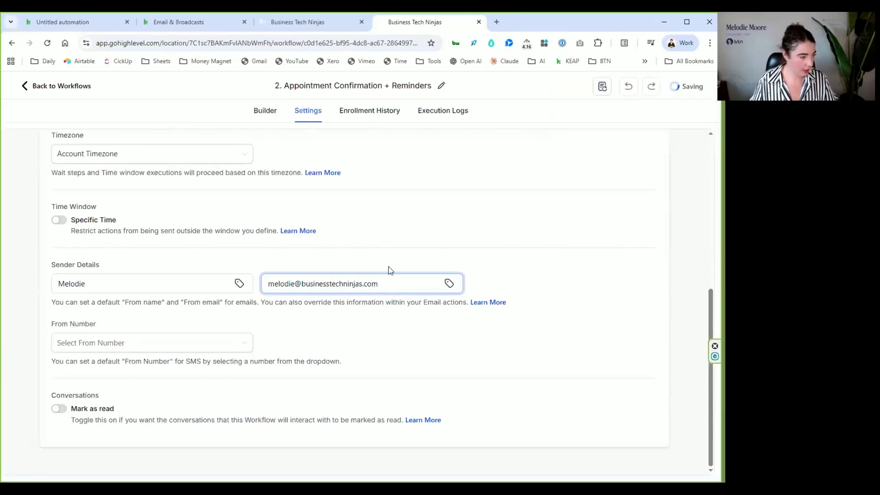
left_click(101, 350)
left_click(109, 365)
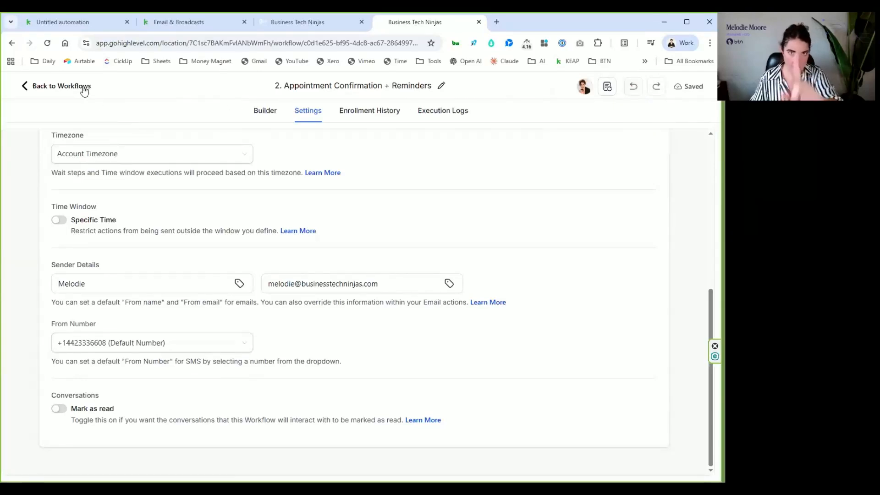
- In the workflow builder, add an Email action between Confirmation Email and "24 Hours before The appointment"
left_click(274, 111)
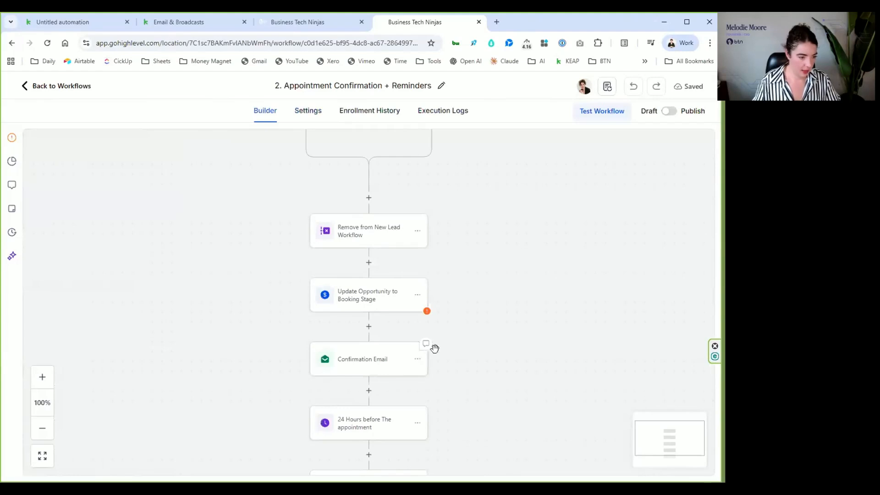
scroll(472, 339, "down", 1)
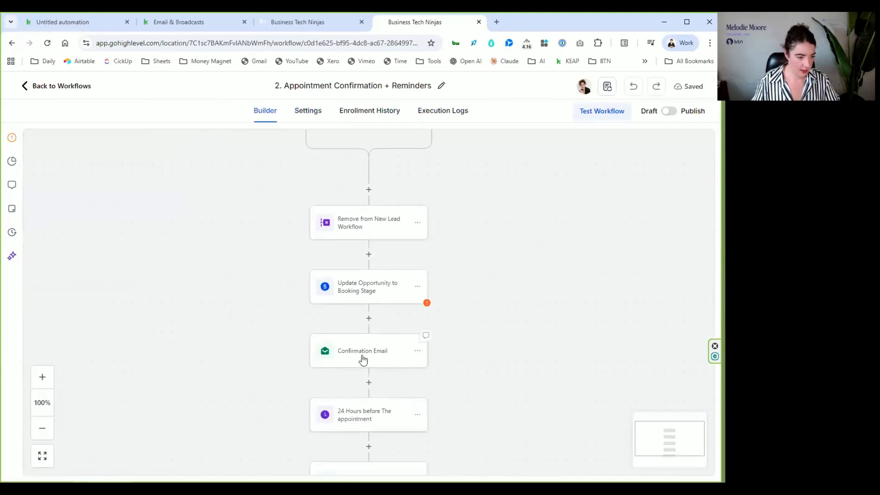
left_click(368, 383)
left_click(507, 266)
left_click(520, 321)
scroll(582, 293, "down", 1)
scroll(587, 295, "up", 1)
- Rename the new Email action as "Confirmation"
left_click(500, 262)
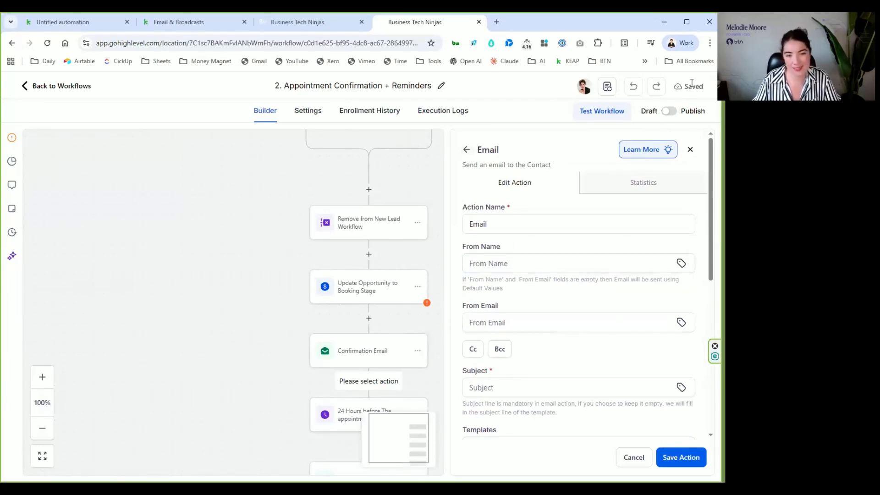
left_click(500, 263)
left_click(499, 228)
double_click(480, 223)
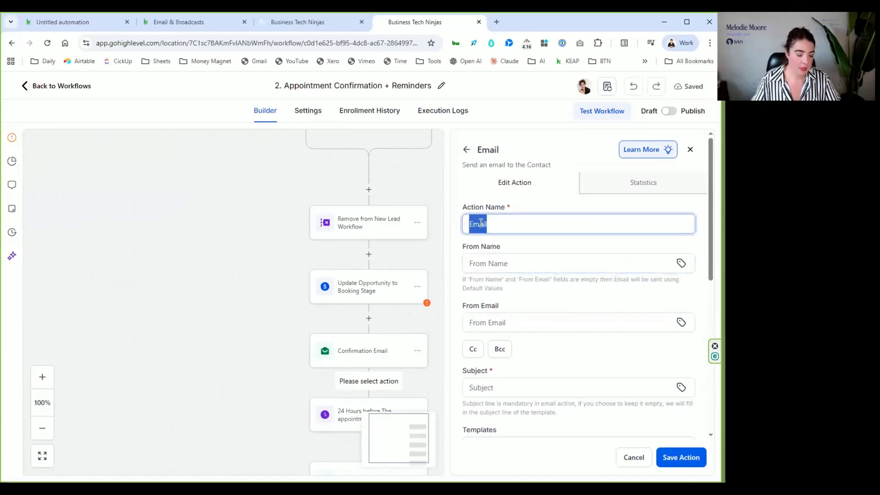
type("Confirmation")
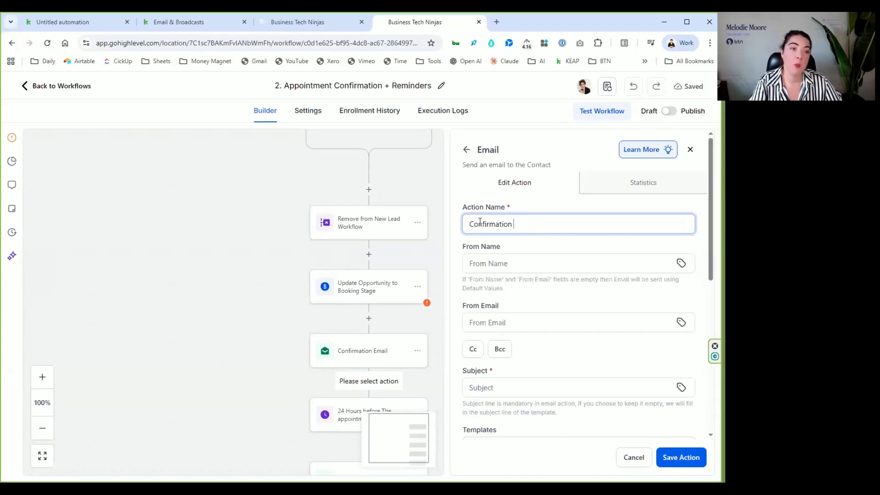
- Enter the sender's full name as the Email action's From Name
left_click(480, 259)
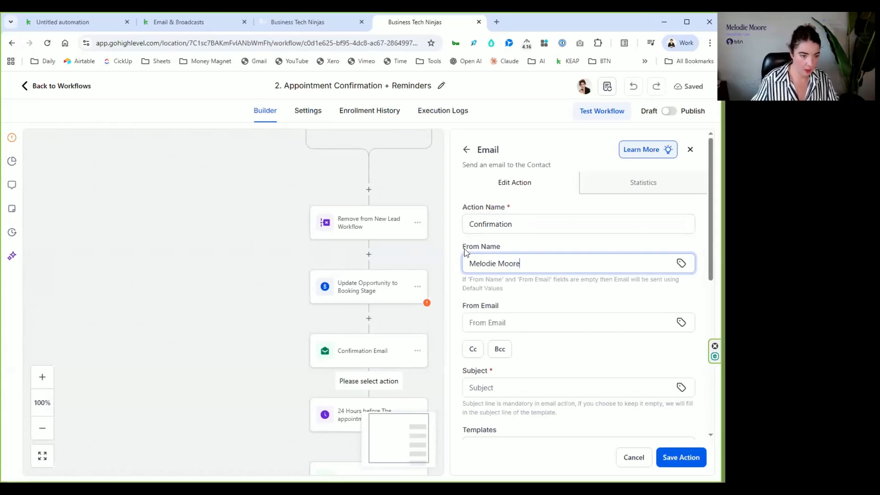
- Enter the sender's email address as the Email action's From Email
left_click(493, 325)
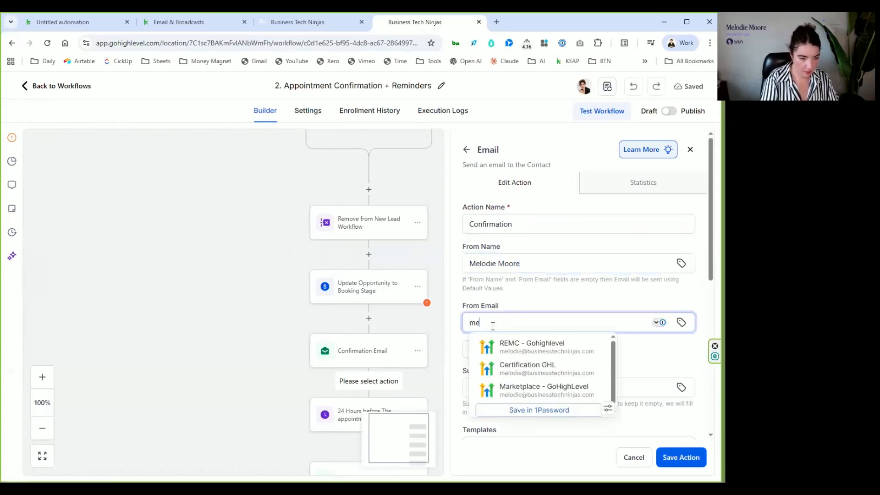
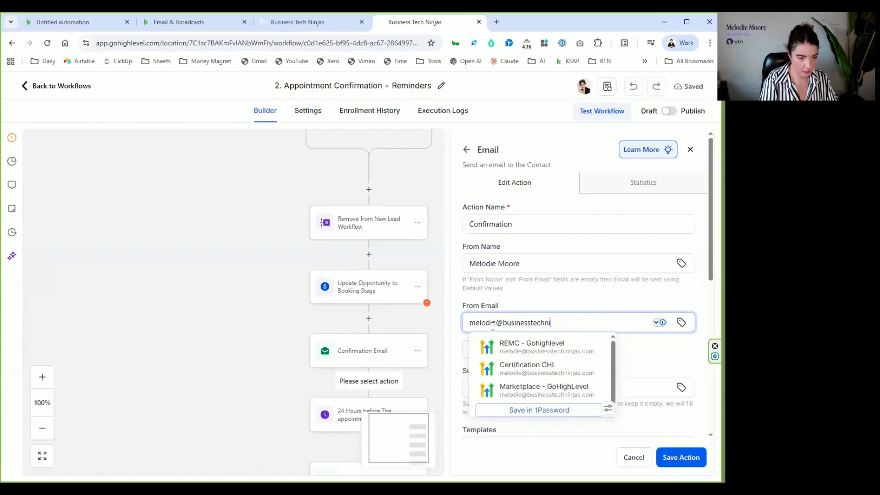
left_click(534, 301)
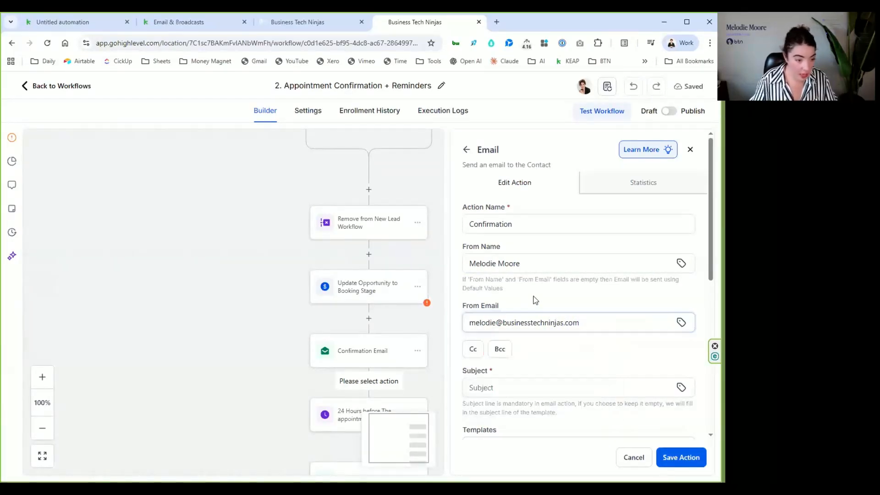
- Set the email's subject line to "Confirmation"
scroll(517, 321, "down", 2)
scroll(514, 321, "down", 1)
left_click(508, 283)
type("Confirmation")
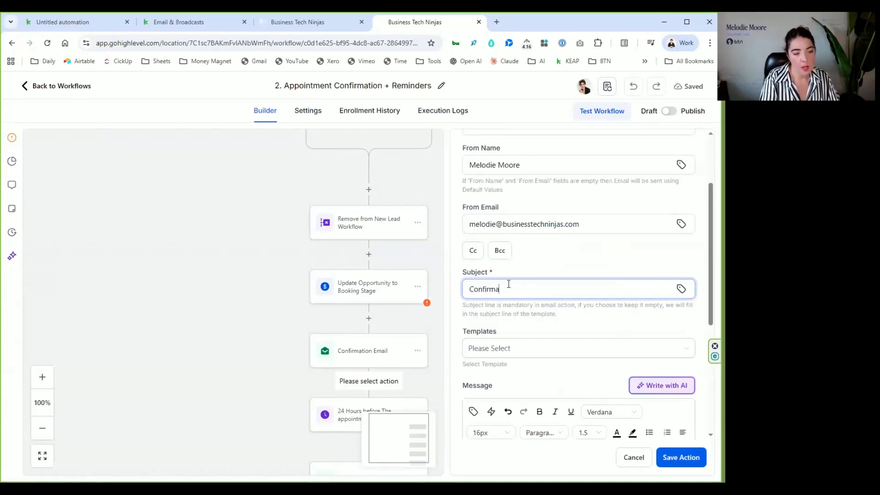
- Look through the Email action's template choices without picking one, and review its message editor, attachment and test email options
left_click(523, 354)
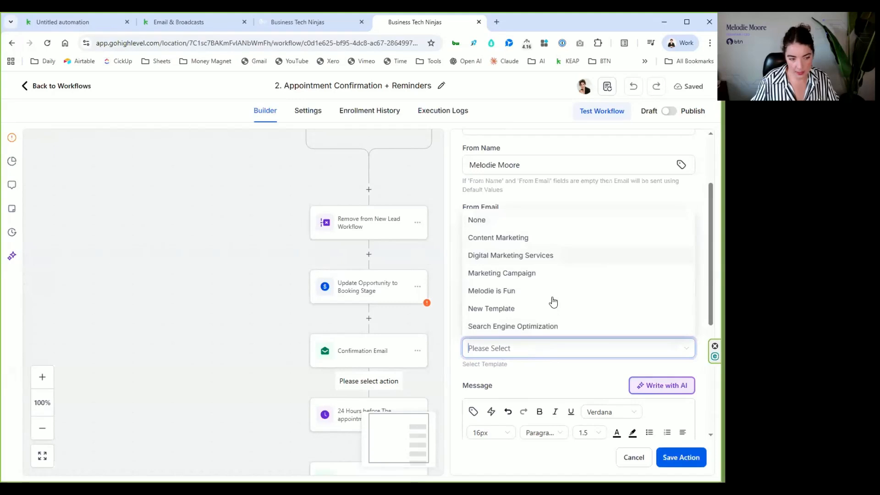
left_click(551, 377)
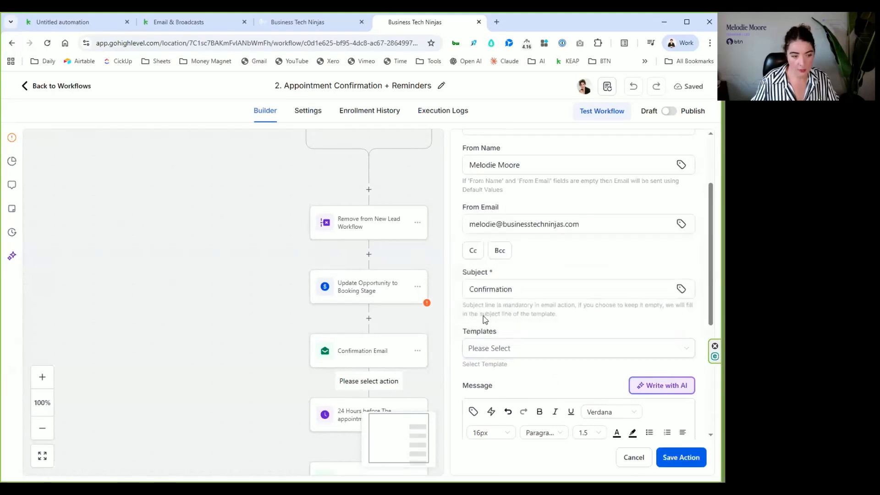
scroll(524, 292, "down", 4)
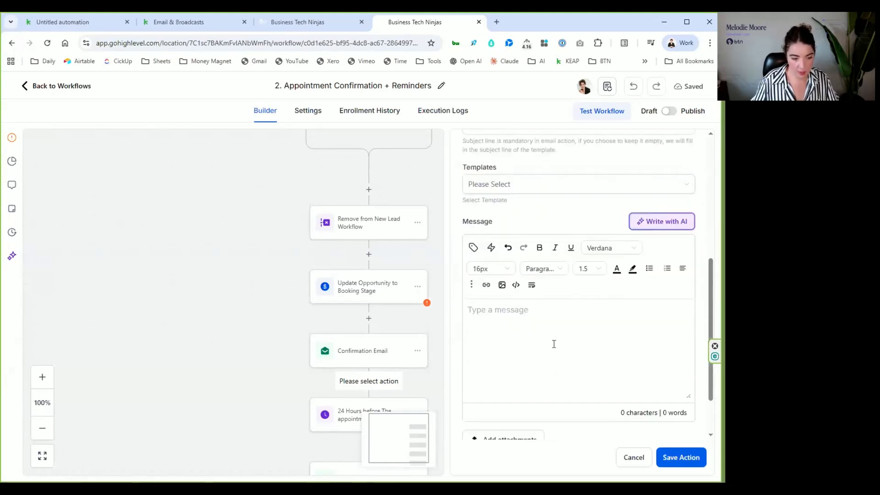
scroll(553, 344, "down", 2)
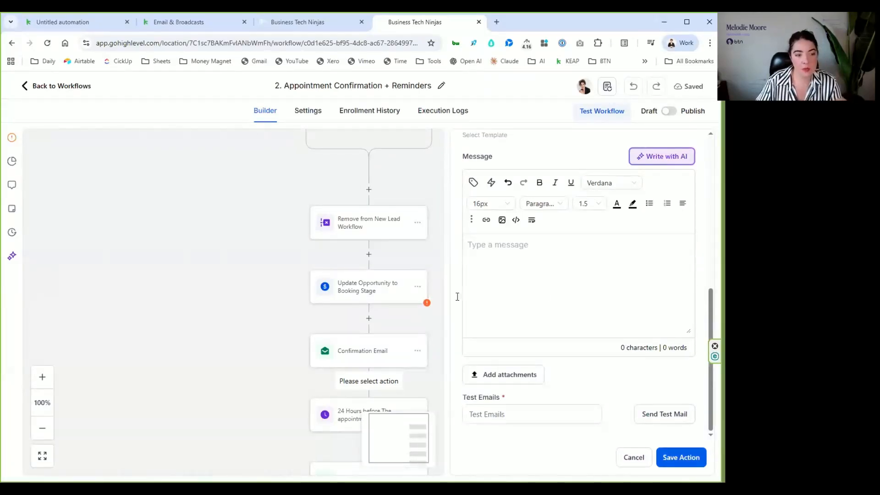
left_click(564, 269)
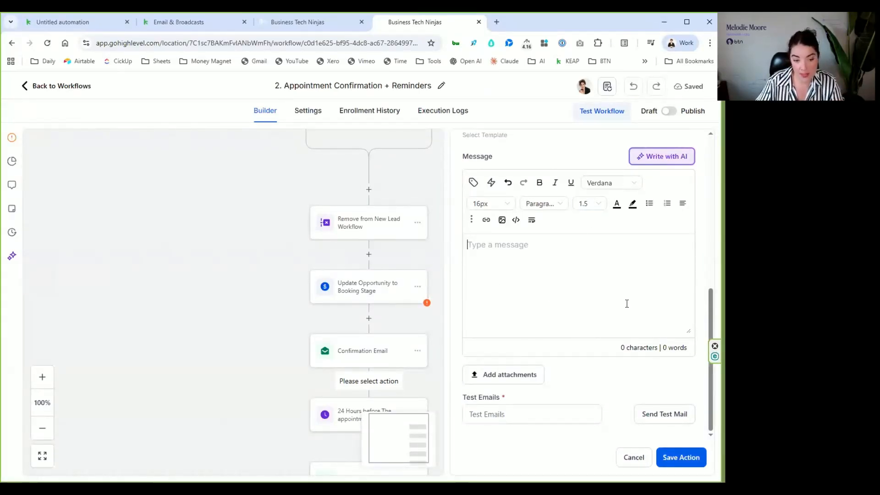
- In the Email Marketing area, compare the Email Campaigns and Workflow Campaigns lists and review the saved email templates
left_click(287, 21)
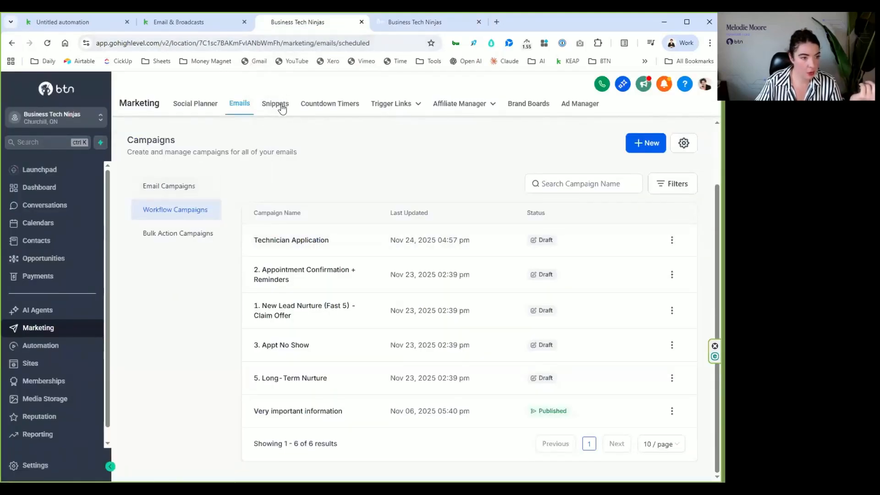
left_click(192, 192)
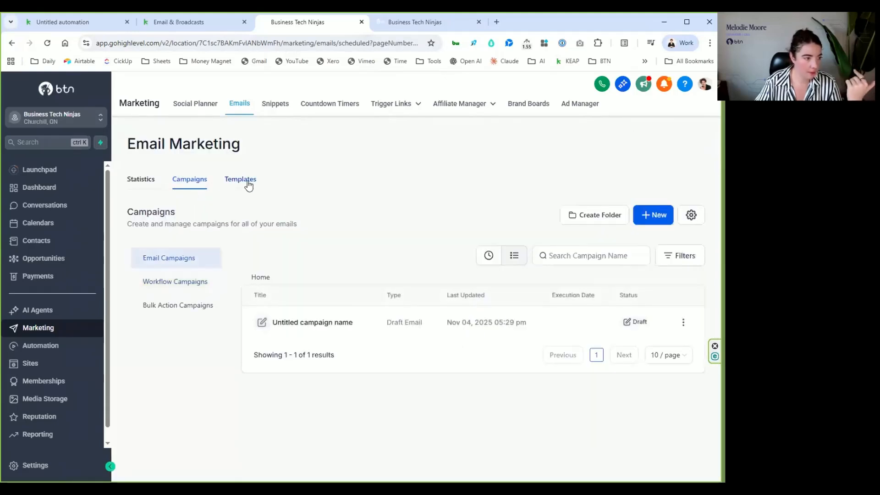
left_click(201, 284)
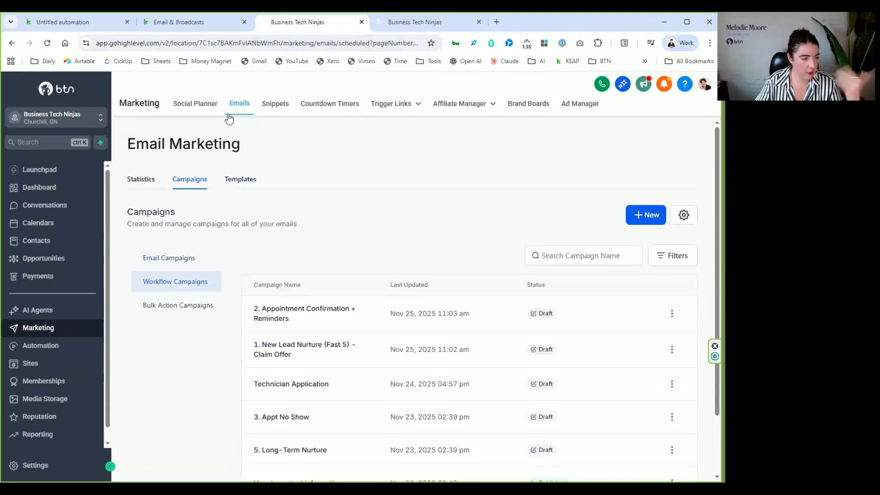
left_click(238, 181)
scroll(374, 202, "down", 2)
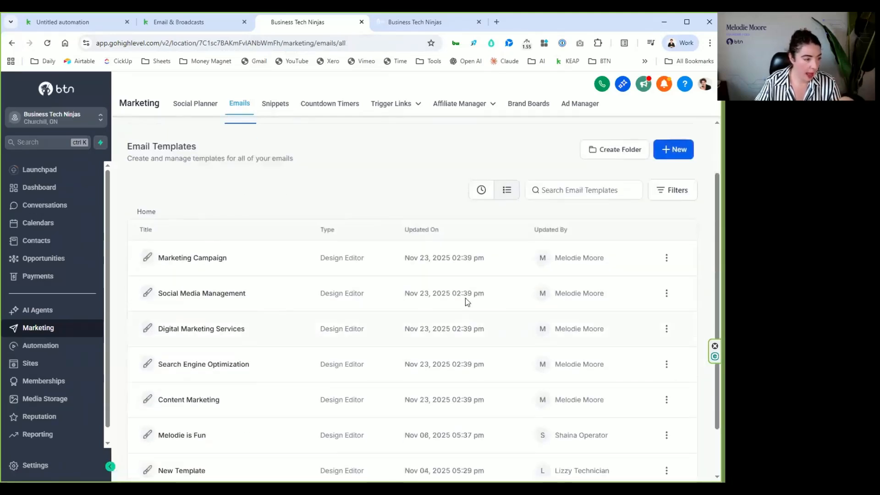
scroll(550, 239, "up", 2)
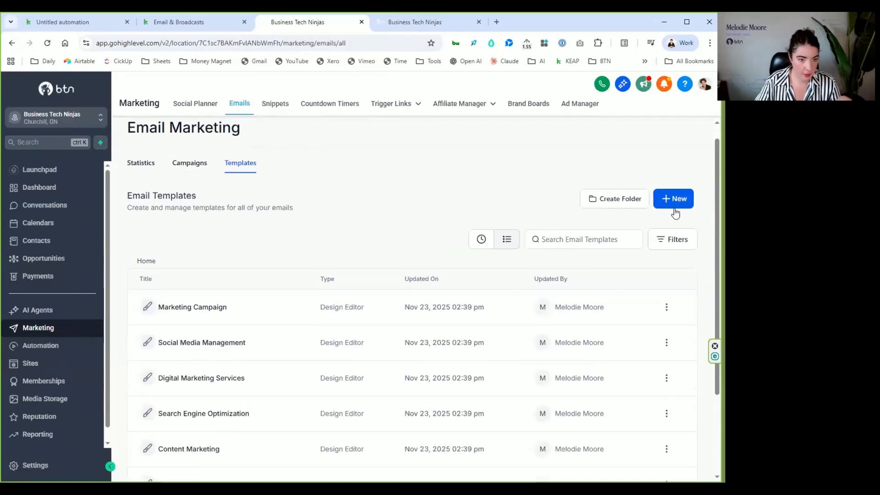
- Create a blank email template using the Design Editor
left_click(674, 202)
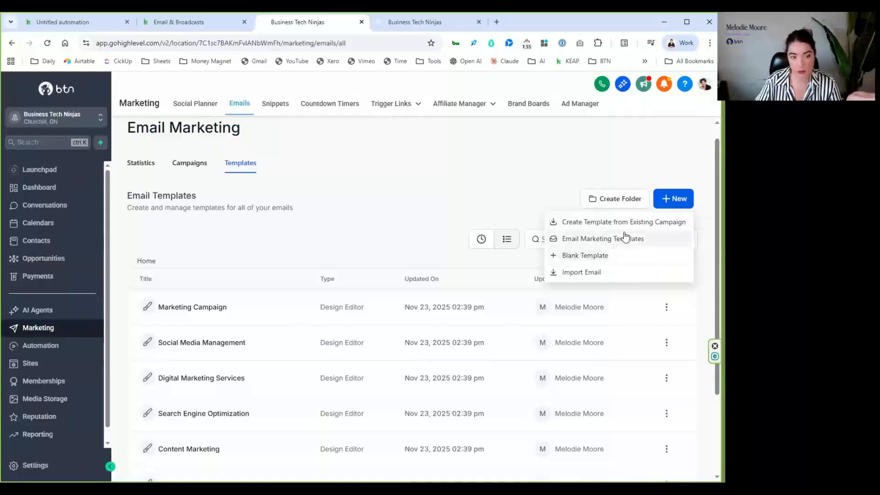
left_click(609, 260)
mouse_move(243, 329)
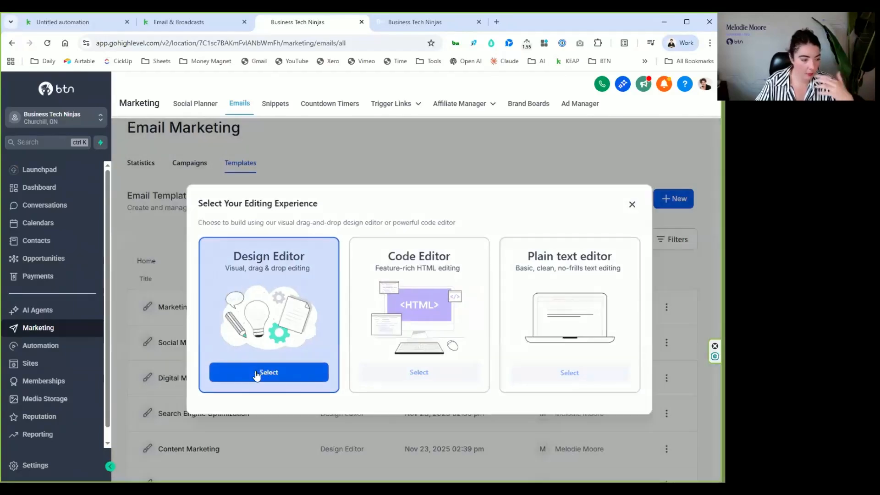
left_click(257, 375)
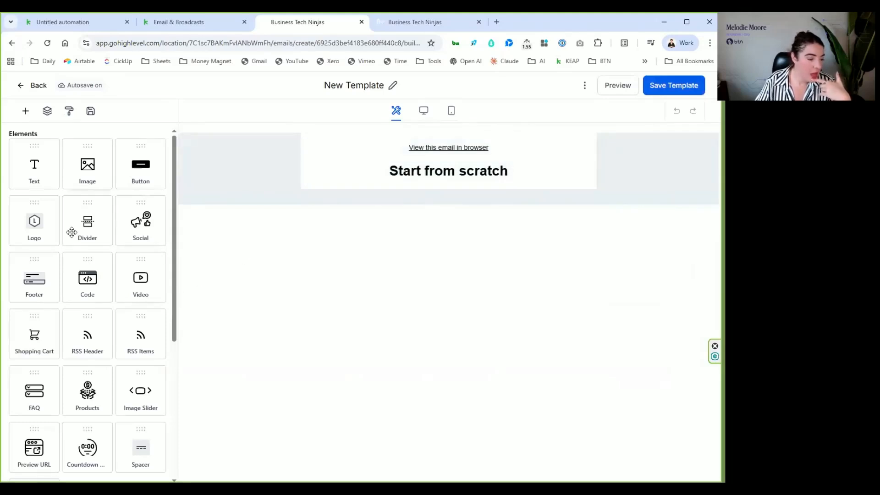
- Examine the elements and layouts available for building the new template
scroll(73, 252, "down", 2)
scroll(70, 265, "down", 4)
scroll(69, 255, "up", 5)
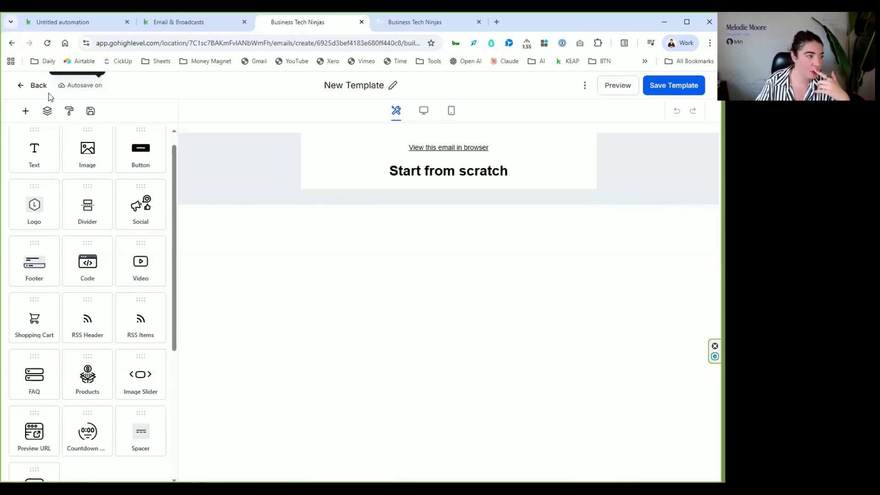
scroll(116, 294, "down", 2)
scroll(118, 253, "down", 4)
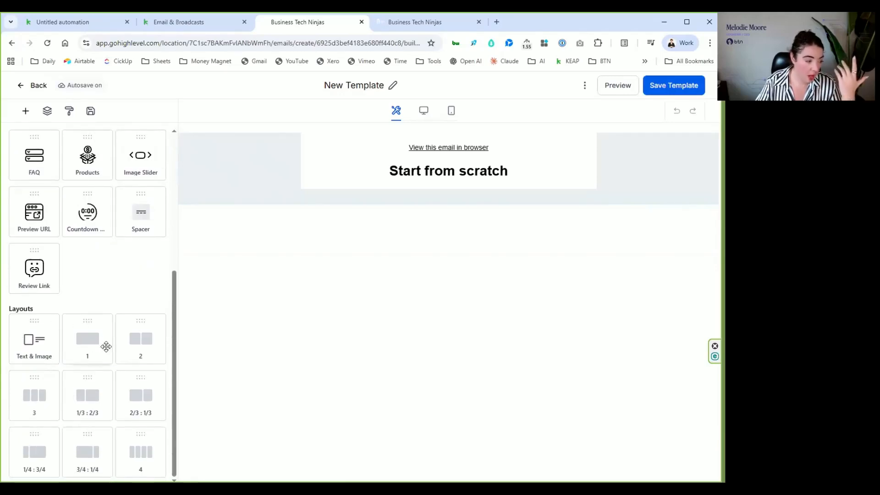
scroll(142, 303, "up", 3)
scroll(139, 309, "up", 4)
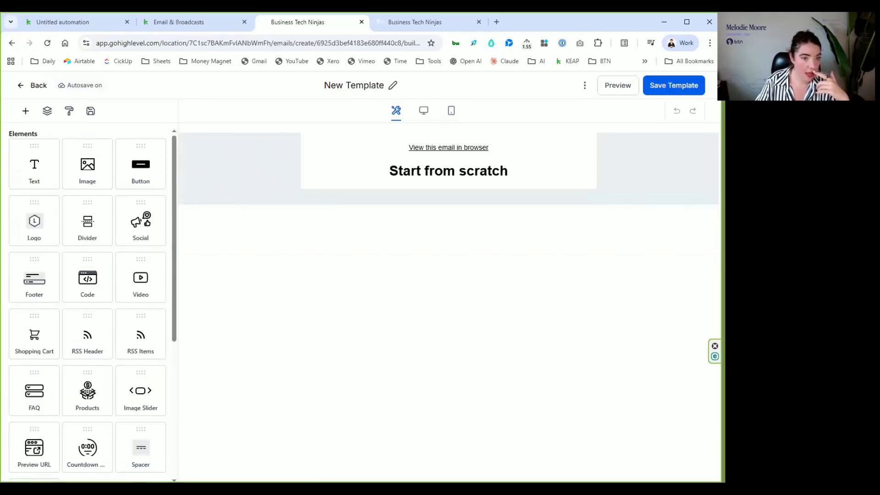
- Return to the email templates list and open the library of Email Marketing Templates for a new template
left_click(34, 87)
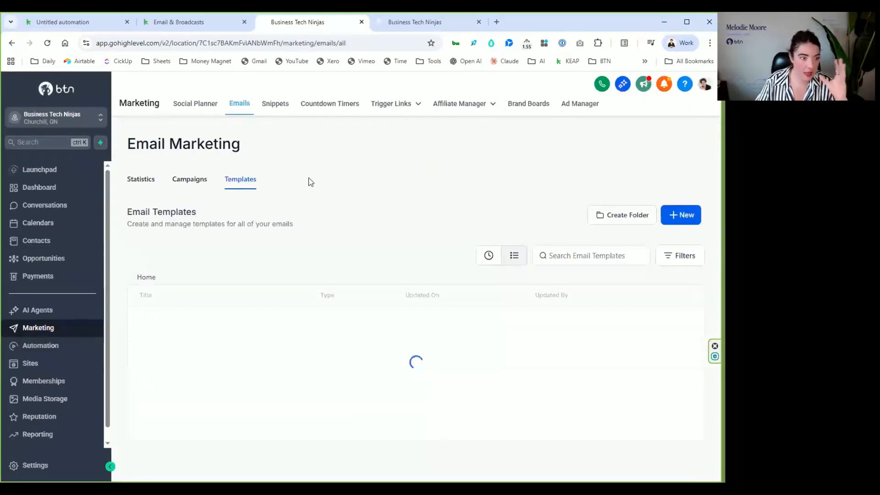
scroll(316, 288, "down", 1)
scroll(313, 293, "down", 3)
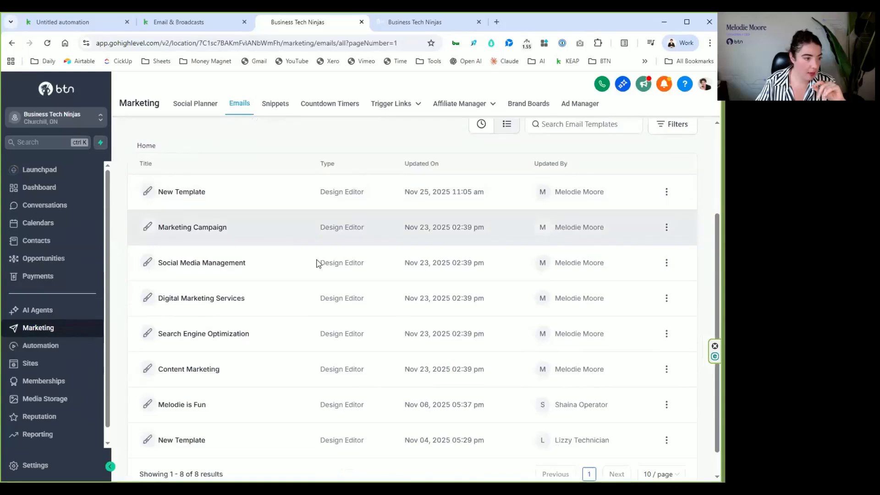
scroll(563, 233, "up", 4)
left_click(691, 215)
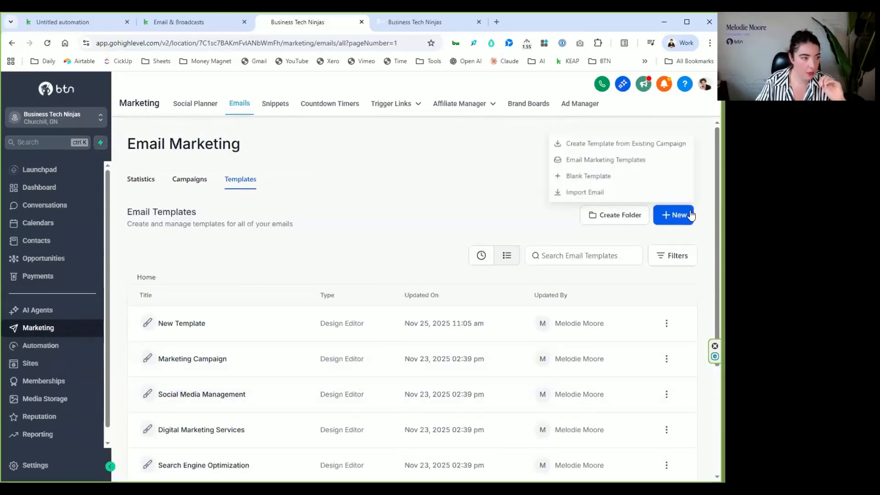
left_click(605, 160)
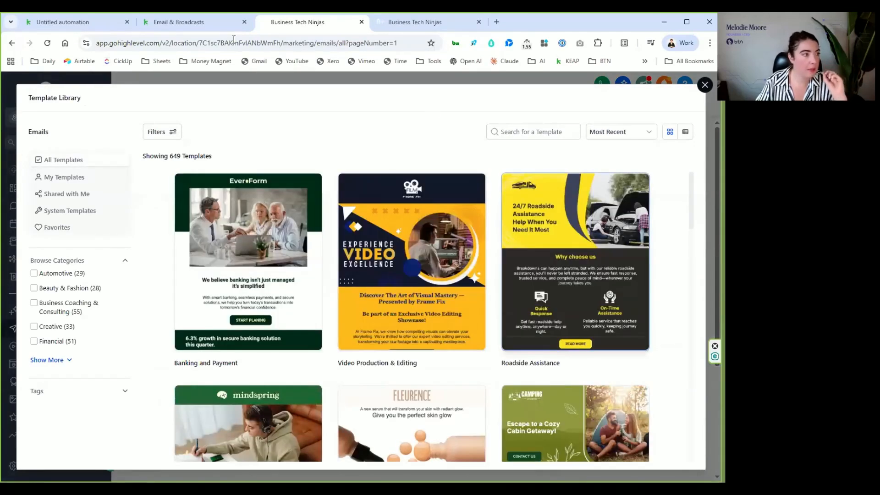
- Compare the designs in Keap's Create broadcast template gallery with those in HighLevel's email Template Library
left_click(188, 22)
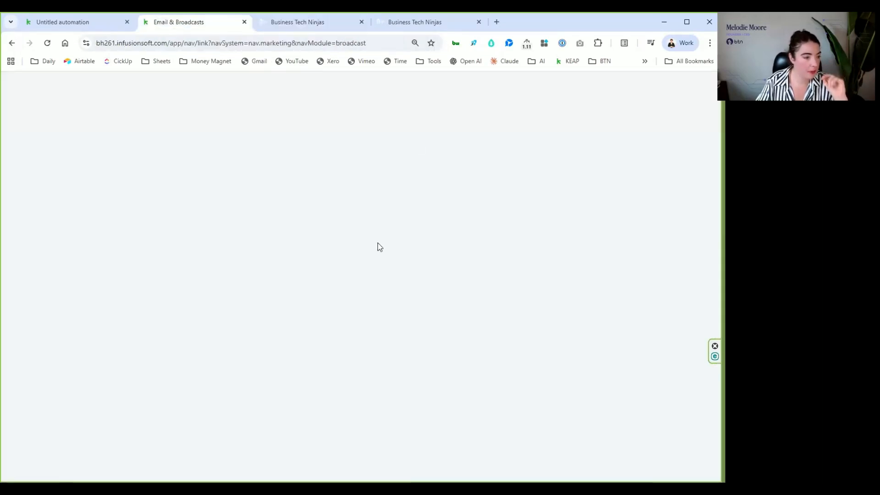
scroll(415, 196, "down", 1)
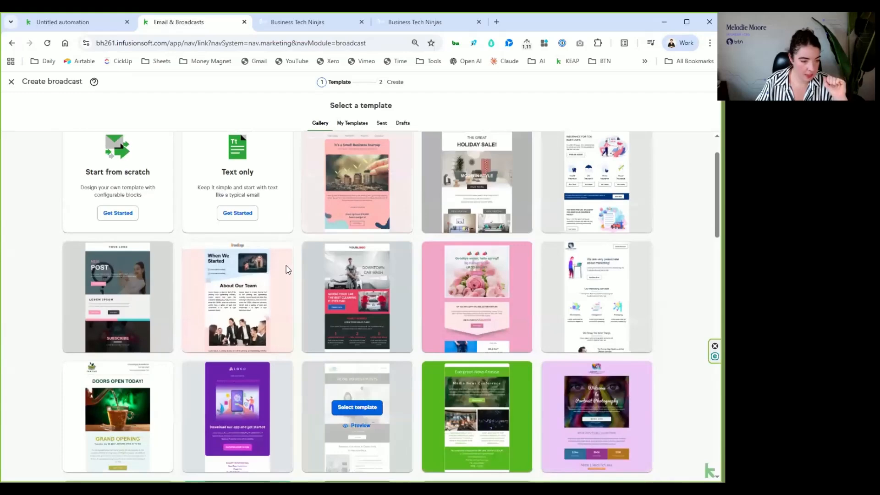
scroll(286, 265, "down", 3)
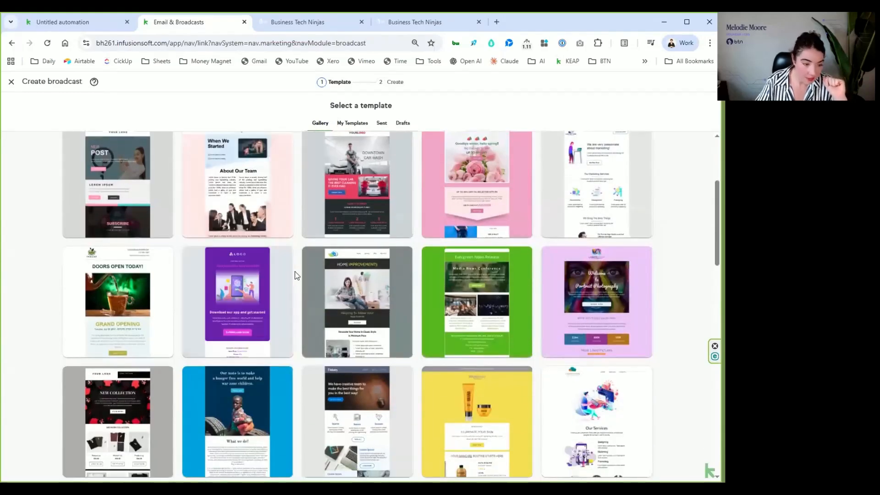
scroll(297, 272, "down", 1)
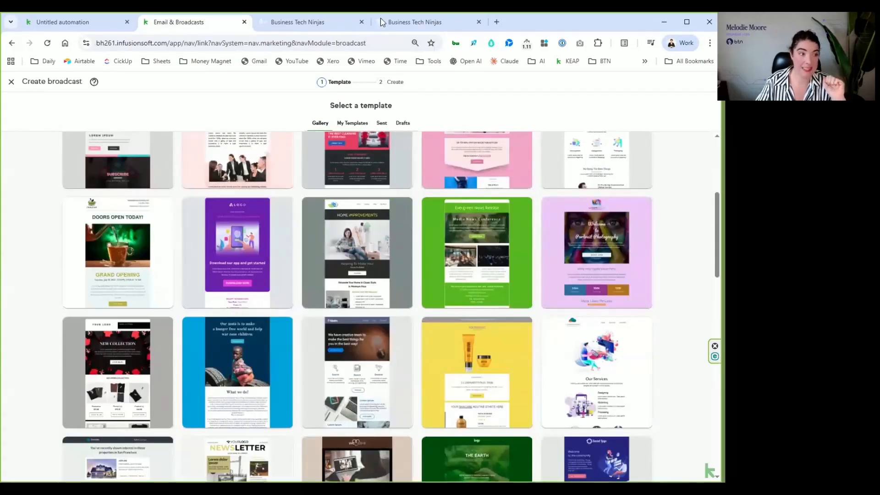
left_click(293, 24)
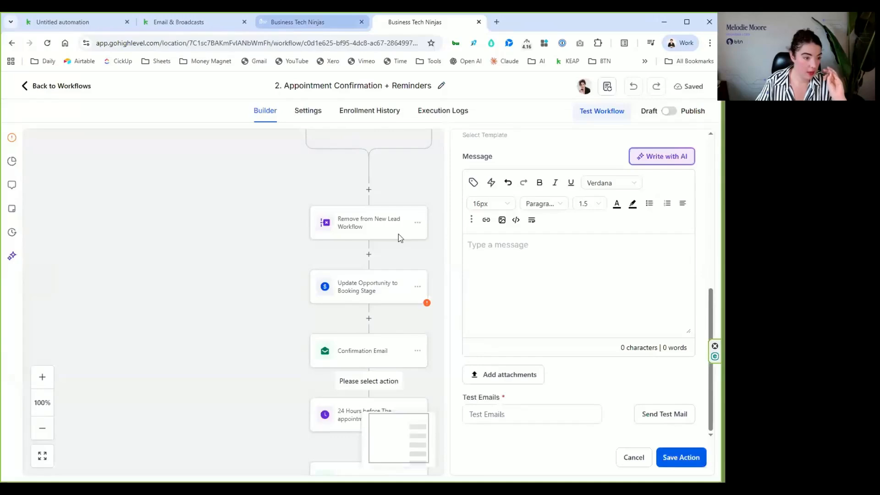
scroll(475, 255, "down", 6)
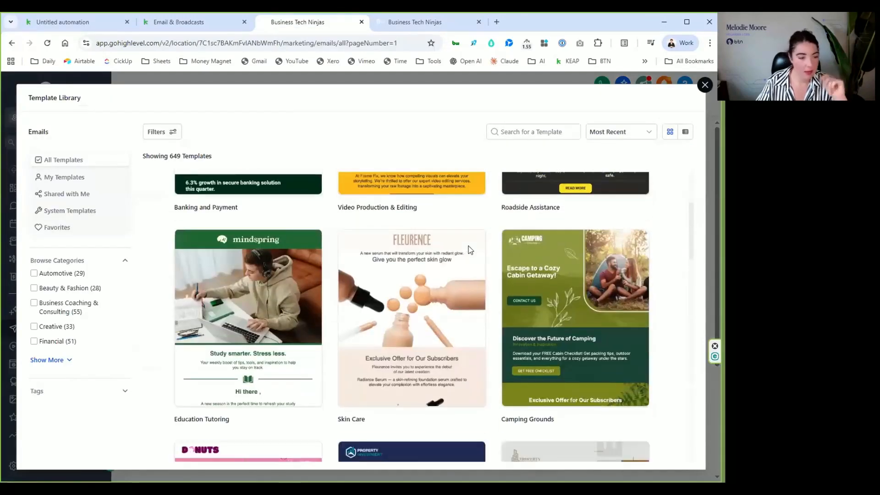
scroll(469, 249, "down", 2)
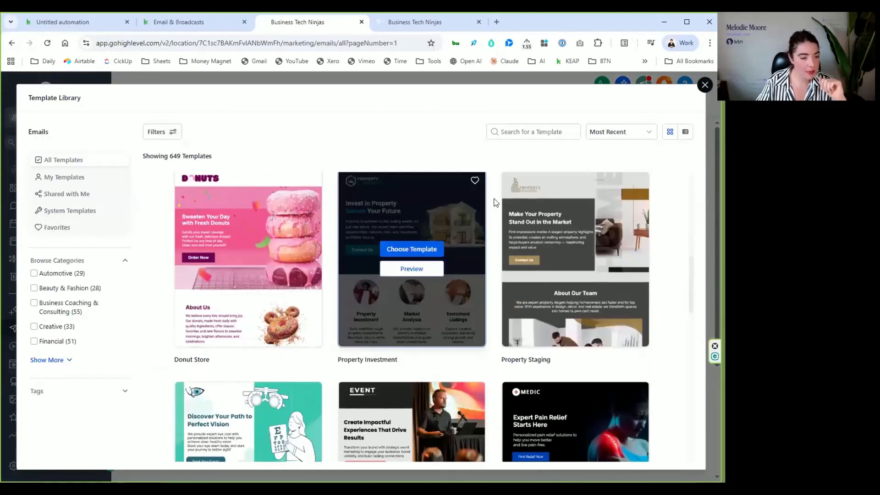
mouse_move(511, 198)
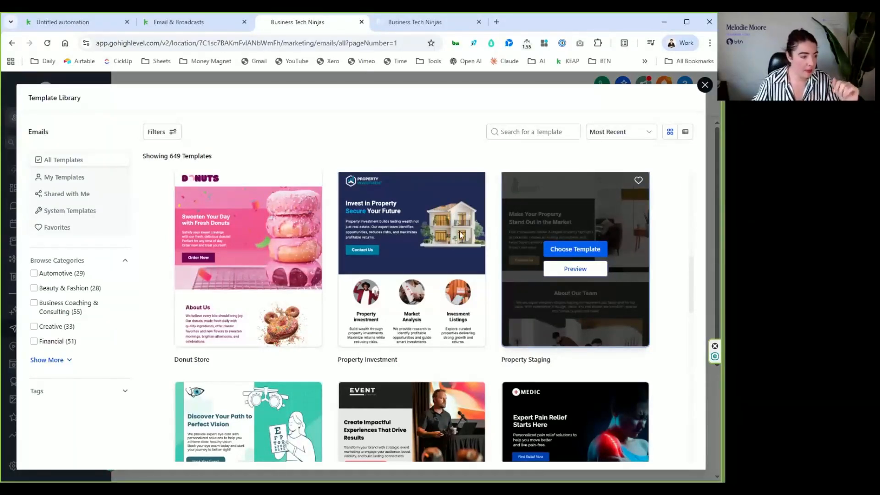
scroll(357, 321, "down", 3)
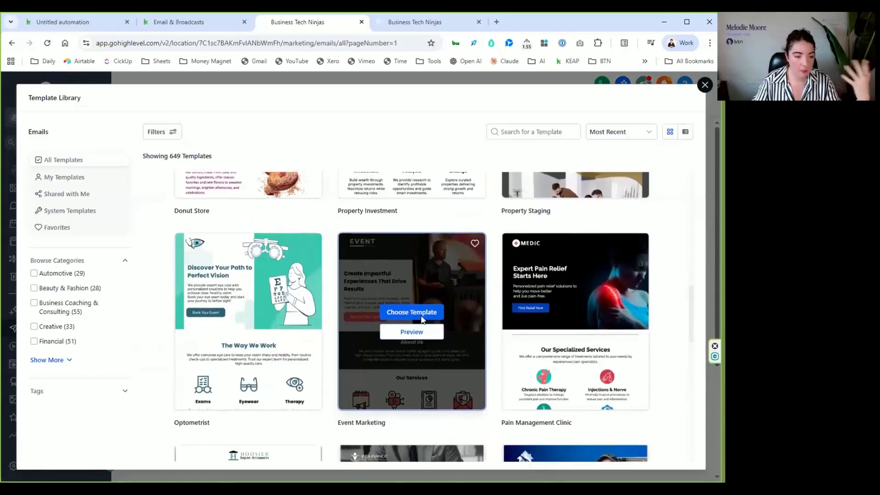
scroll(353, 367, "down", 3)
scroll(342, 392, "down", 2)
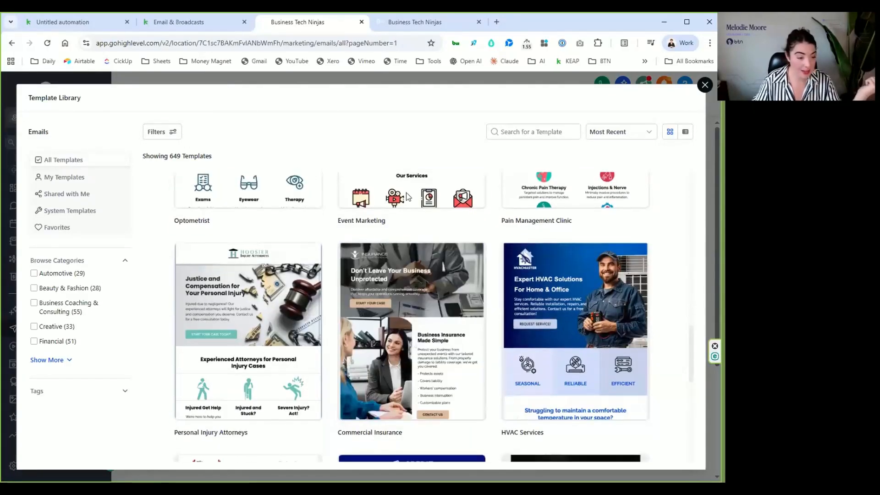
- Return to Keap and review its broadcast template gallery again from the first rows downward
left_click(194, 22)
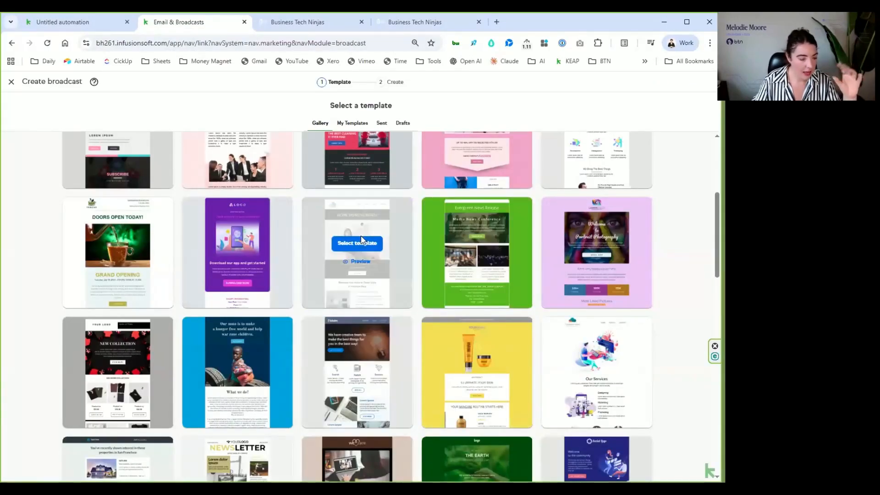
scroll(362, 236, "up", 4)
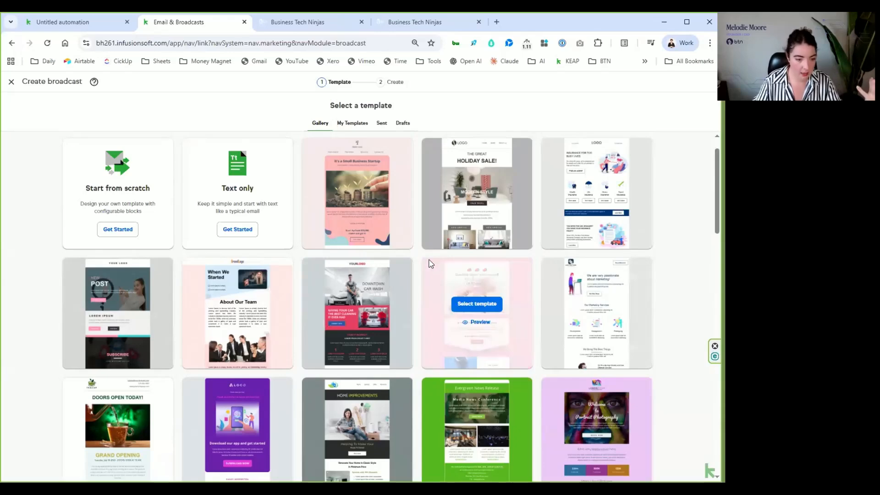
scroll(428, 262, "down", 3)
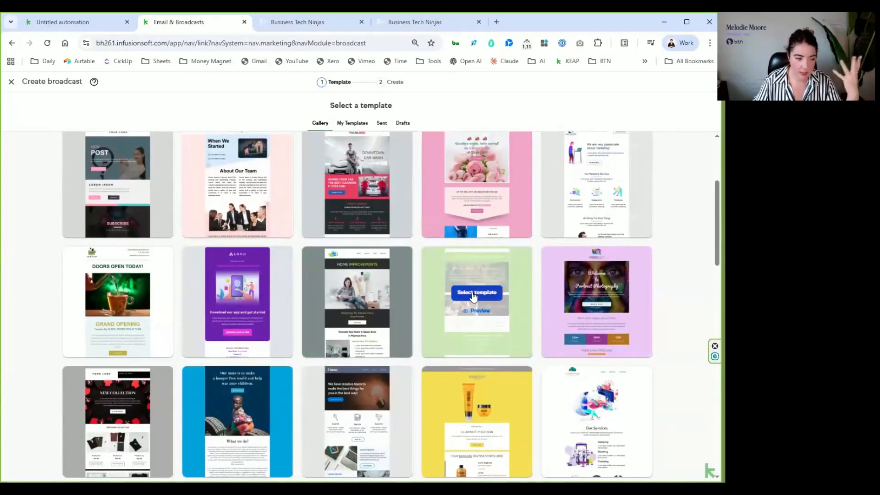
scroll(472, 294, "down", 1)
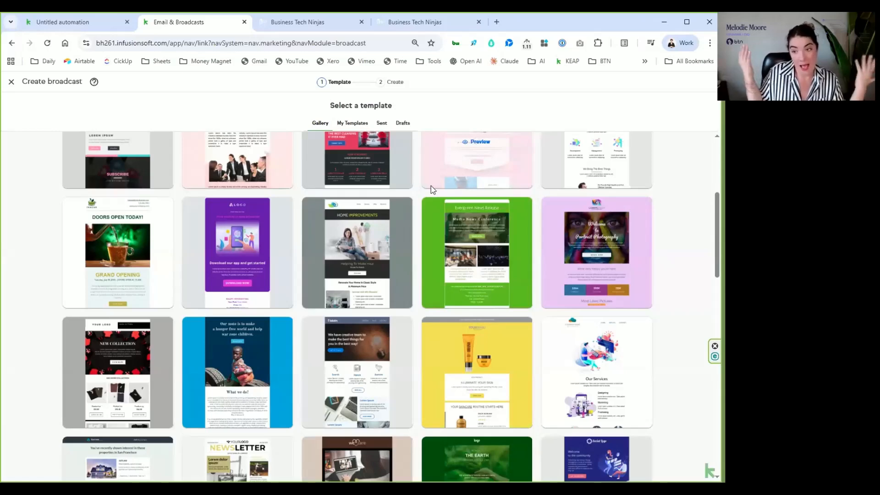
- Switch back to HighLevel's Template Library and choose the Donut Store design for the new email template
left_click(411, 22)
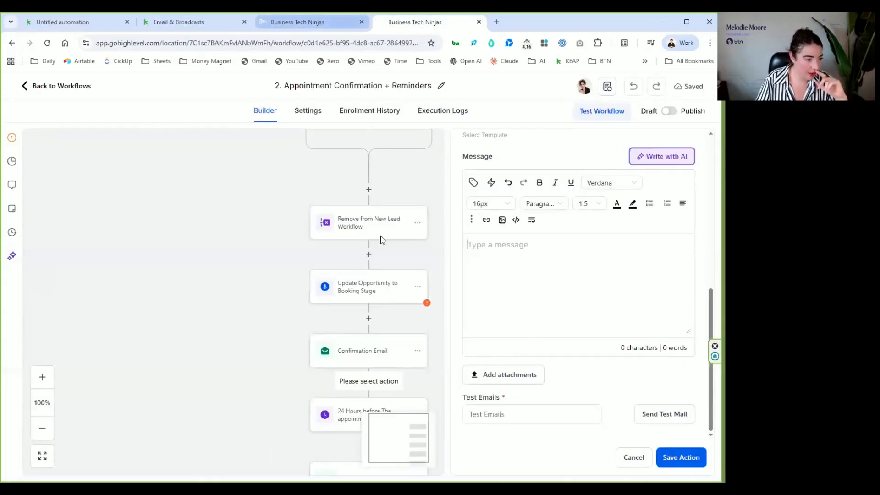
left_click(298, 22)
scroll(389, 231, "down", 3)
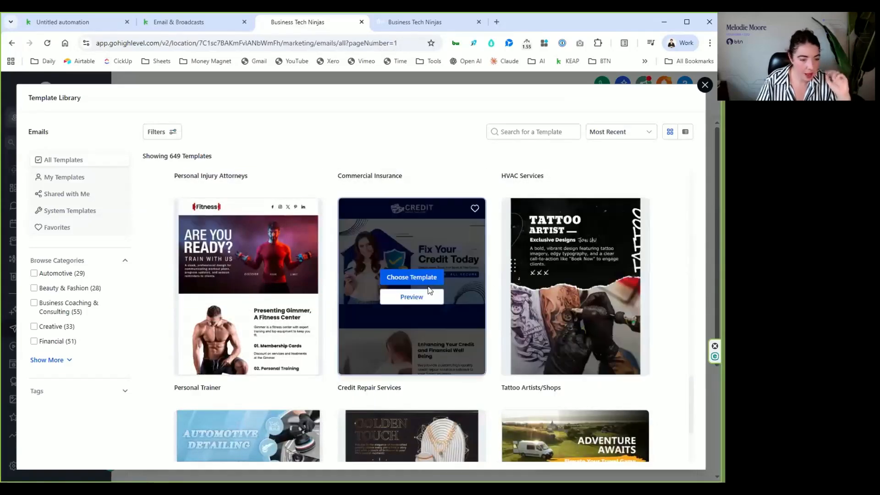
scroll(430, 288, "down", 5)
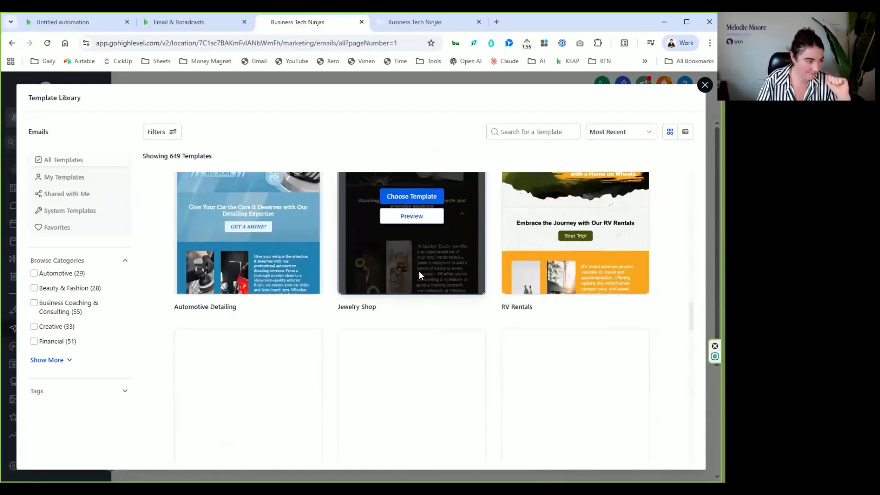
scroll(430, 270, "up", 7)
scroll(513, 314, "down", 8)
left_click(244, 356)
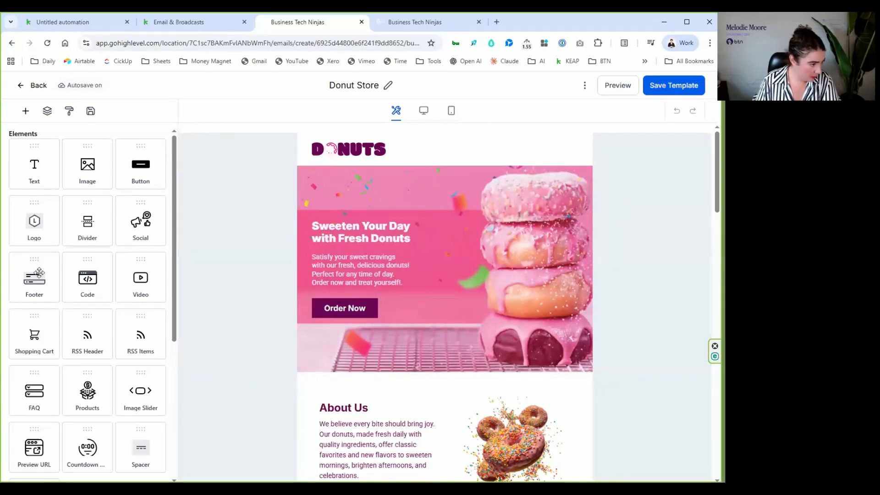
- Insert a Video element between the intro text and the Order Now button in the donut hero section
scroll(146, 267, "down", 1)
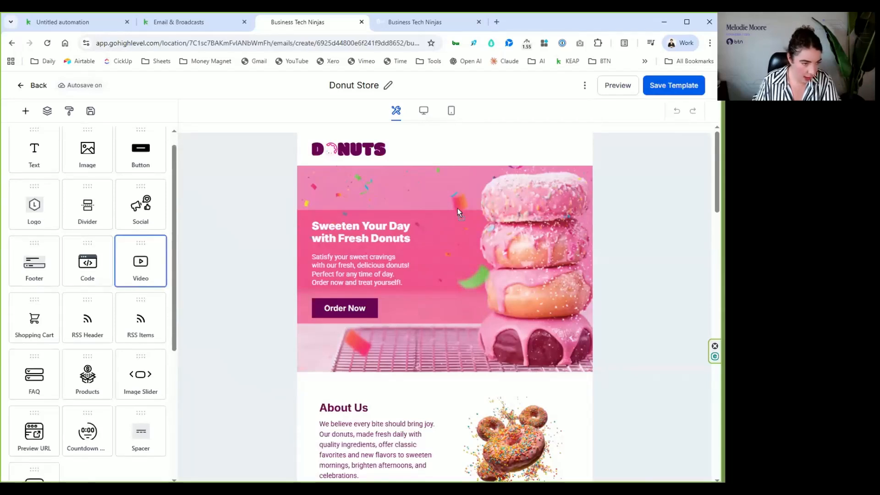
left_click_drag(453, 240, 439, 293)
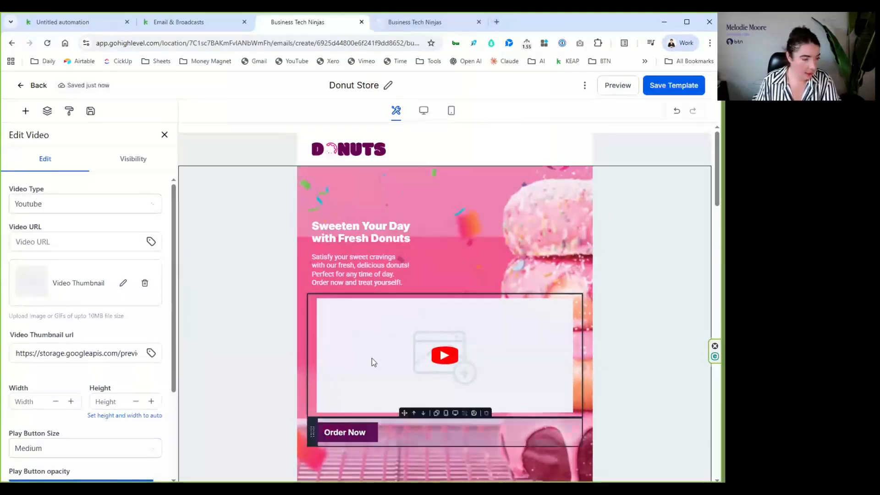
left_click(469, 331)
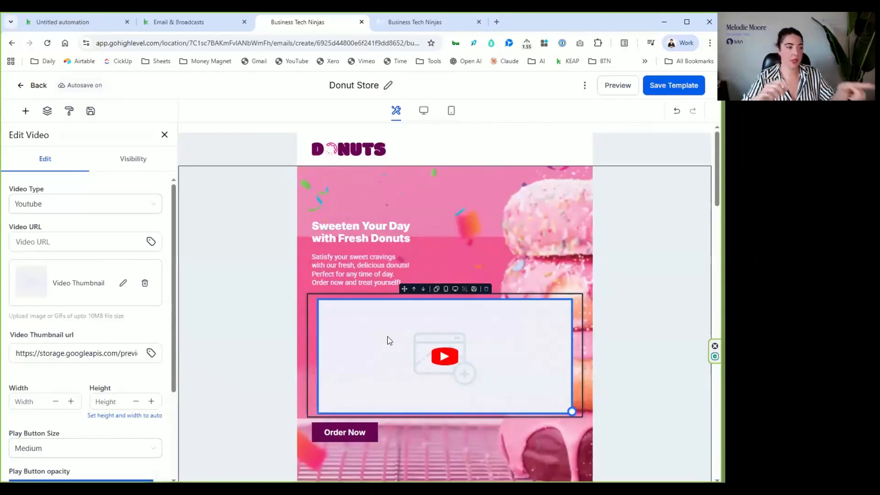
left_click(14, 245)
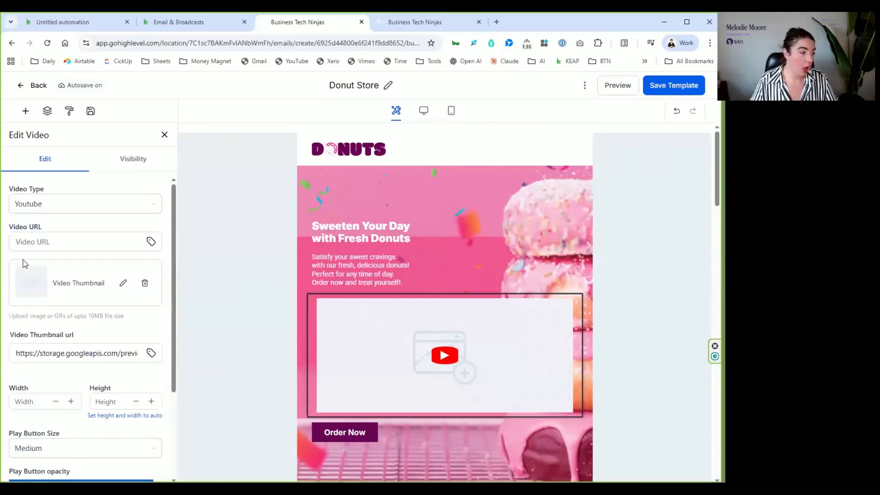
- Lower the video's play button opacity to slightly above half and close the video settings
scroll(142, 302, "down", 3)
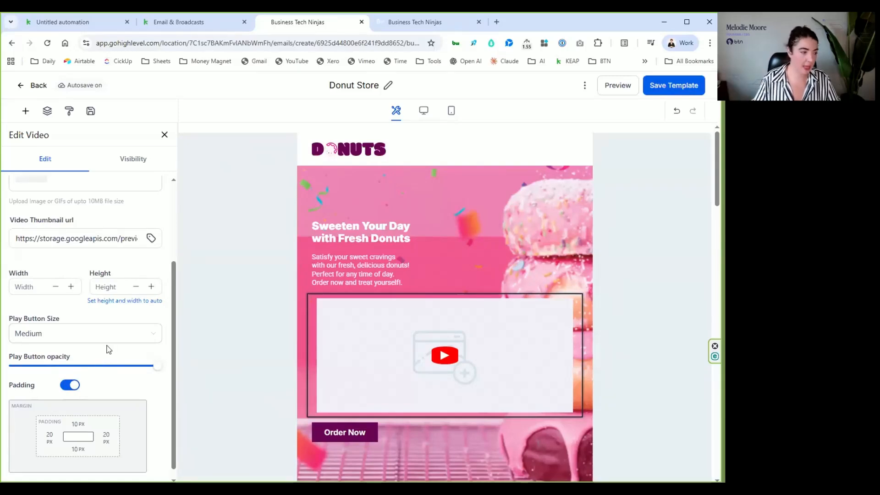
left_click_drag(153, 373, 100, 371)
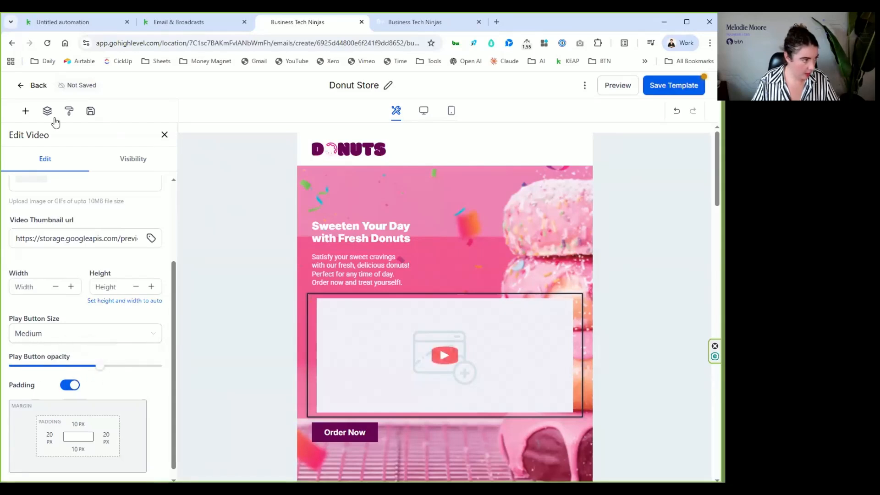
left_click(164, 134)
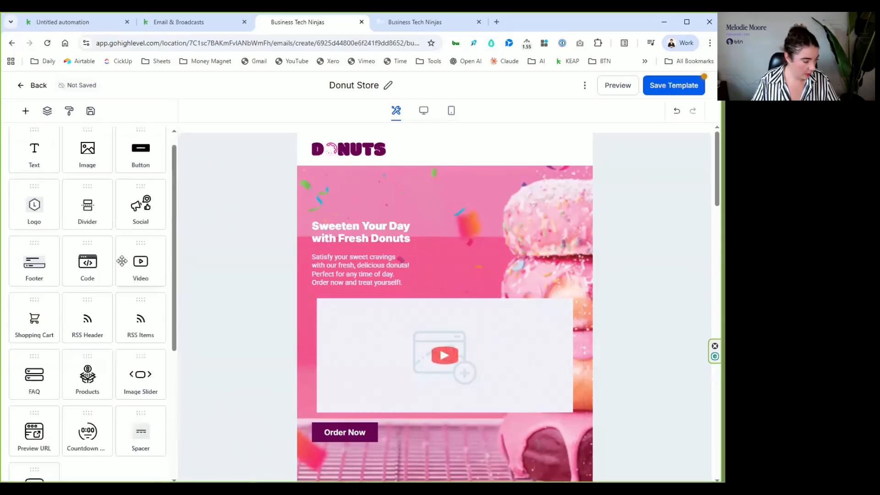
- Insert a Products element above the Order Now button and close its settings
scroll(80, 311, "down", 1)
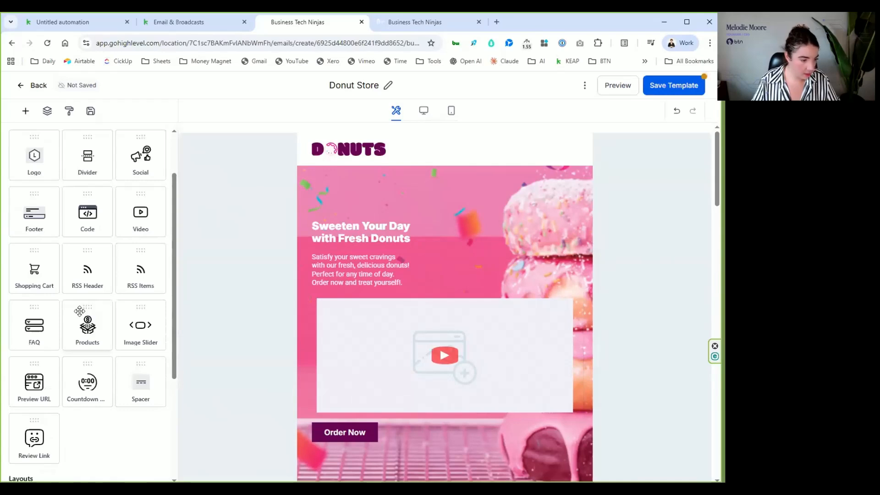
mouse_move(397, 384)
left_mouse_down()
mouse_move(403, 373)
mouse_move(404, 380)
left_mouse_up()
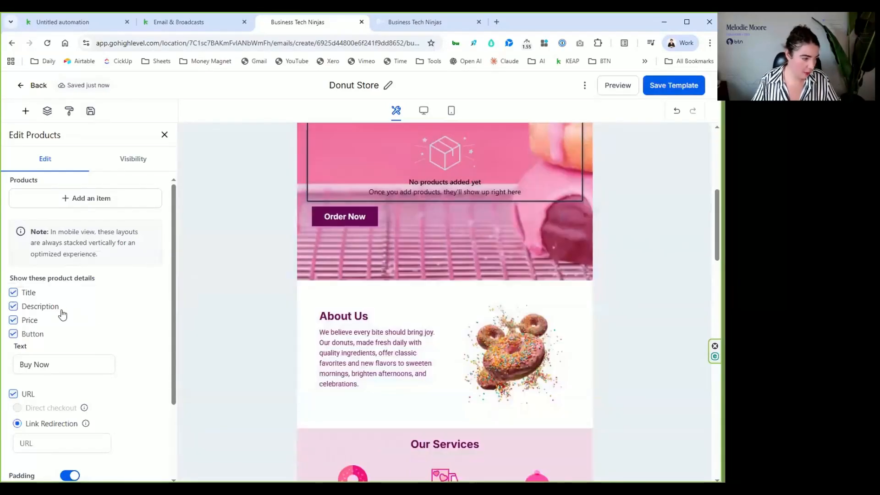
left_click(164, 135)
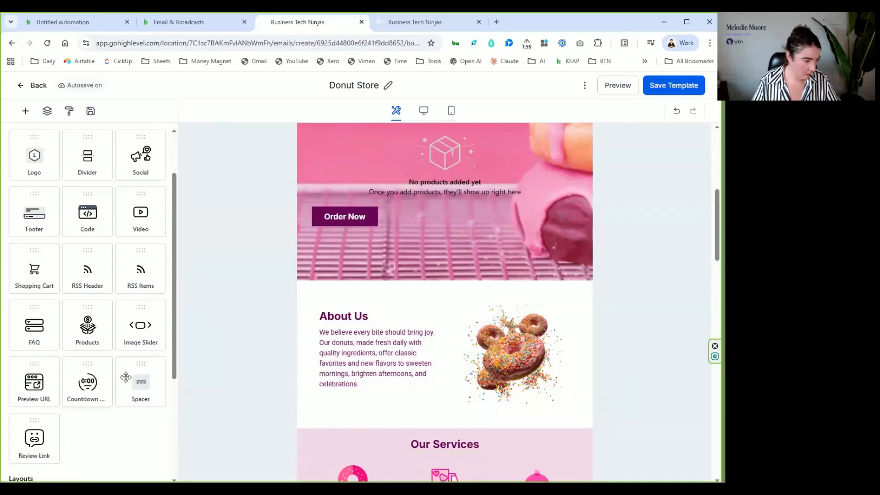
- Insert a Review Link element between the products block and the Order Now button, and review its style settings
scroll(64, 381, "down", 2)
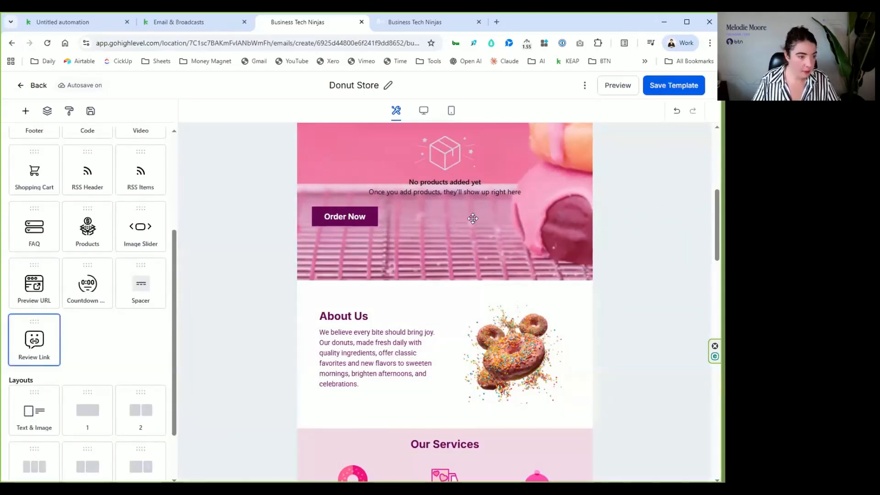
left_click_drag(472, 219, 503, 231)
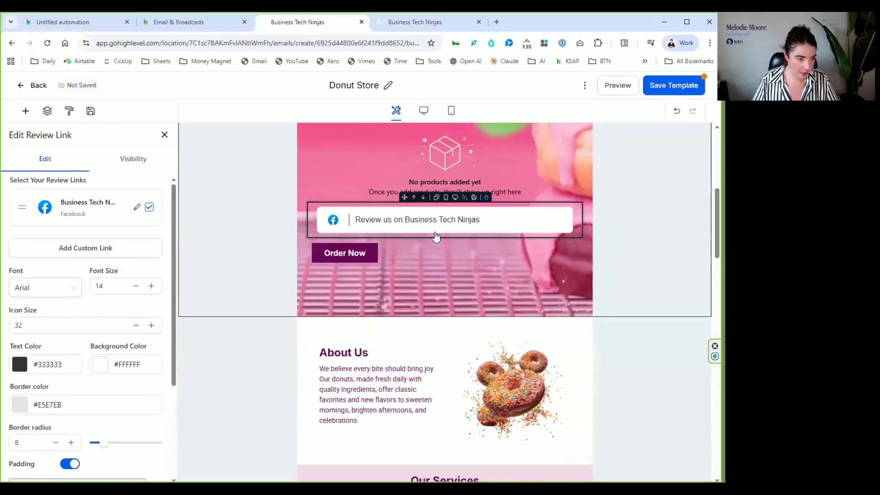
scroll(61, 304, "down", 3)
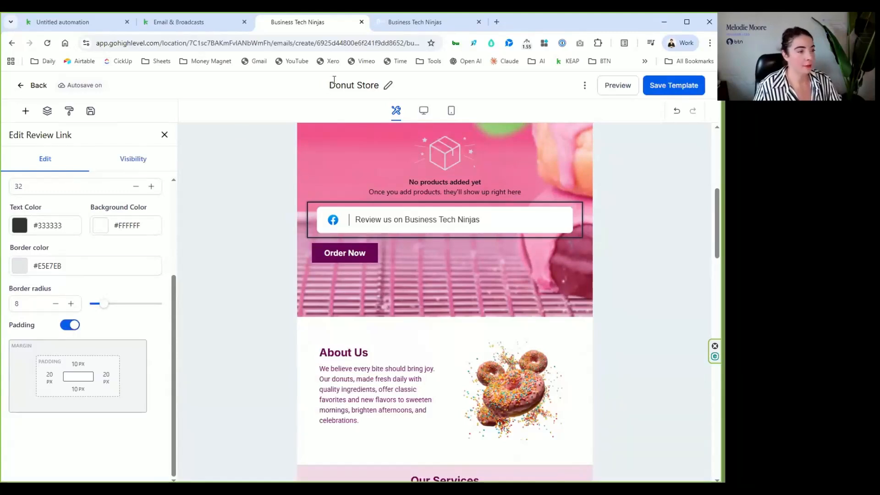
left_click(26, 111)
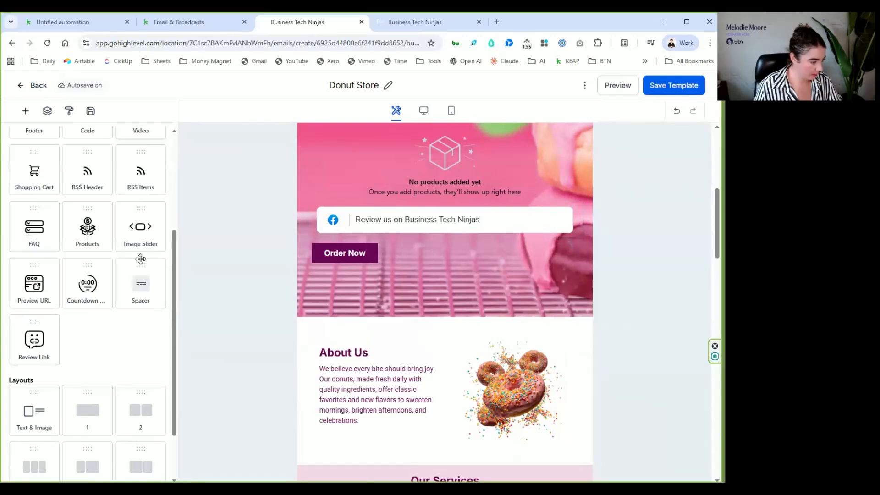
- Add a Text & Image layout in the Content Left arrangement between the About Us and Our Services sections
scroll(141, 260, "down", 2)
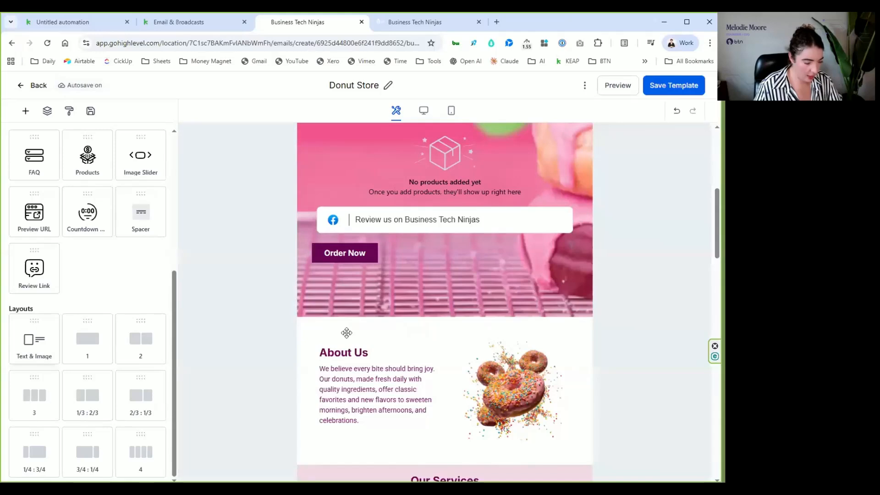
left_click_drag(383, 367, 445, 335)
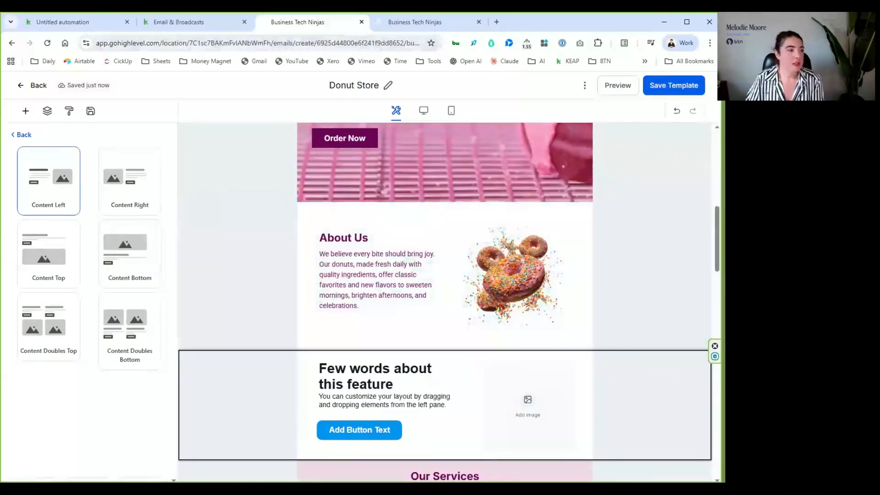
left_click(23, 136)
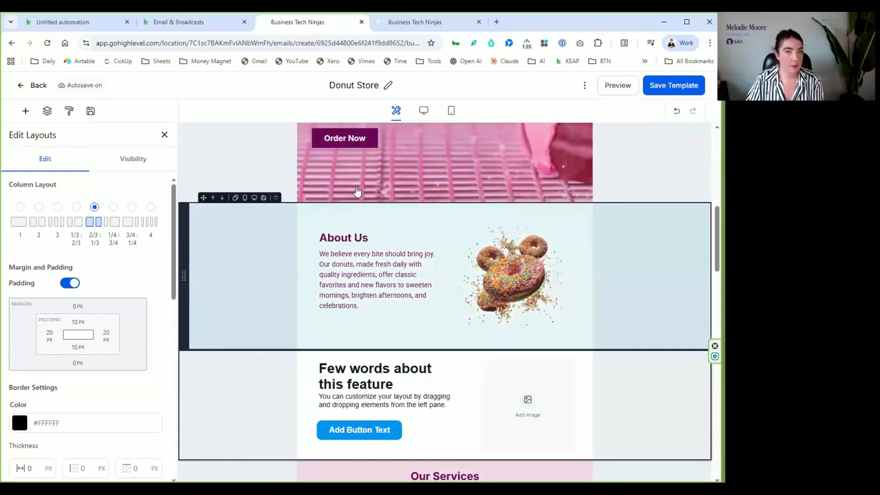
- Switch to Keap's broadcast template gallery and look over the starting options and first templates
left_click(182, 22)
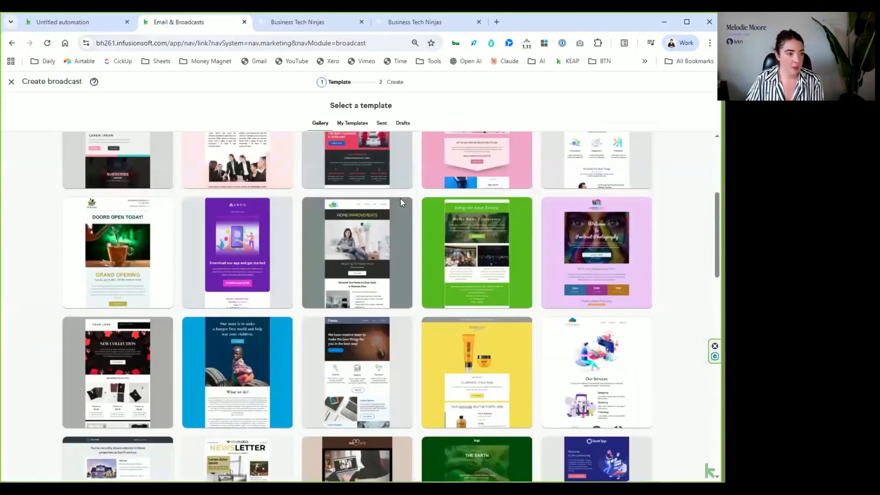
scroll(335, 246, "up", 3)
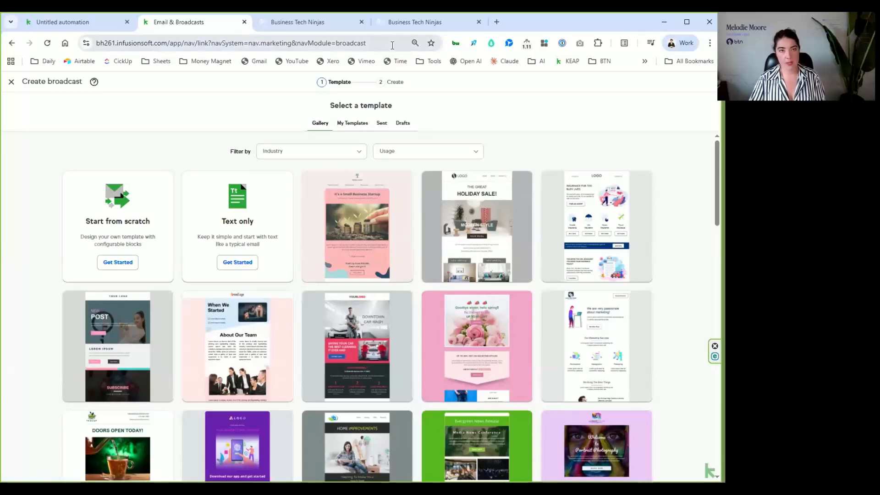
- Switch to HighLevel's Appointment Confirmation + Reminders workflow and choose the Content Marketing template for the confirmation email action
left_click(418, 28)
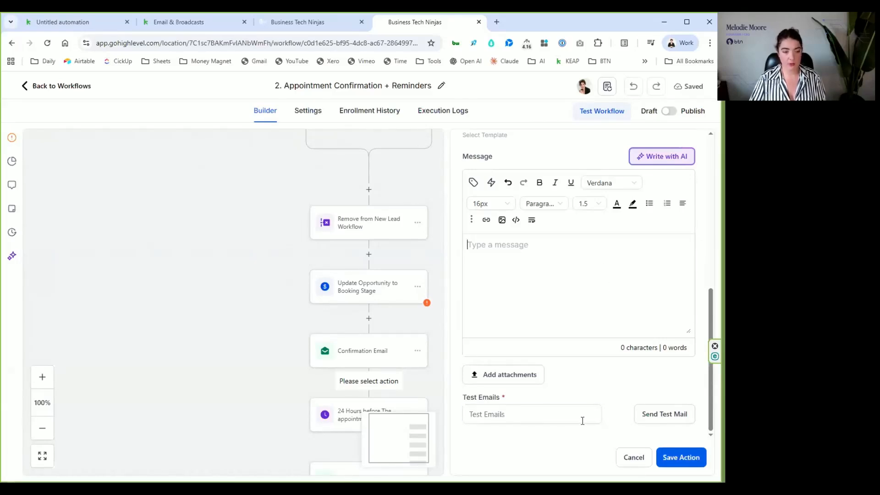
left_click(503, 417)
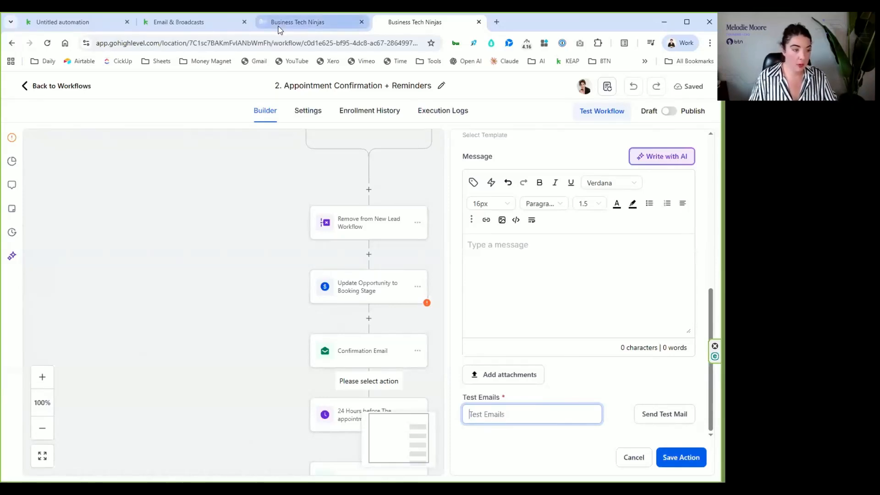
scroll(571, 247, "up", 1)
scroll(571, 261, "up", 3)
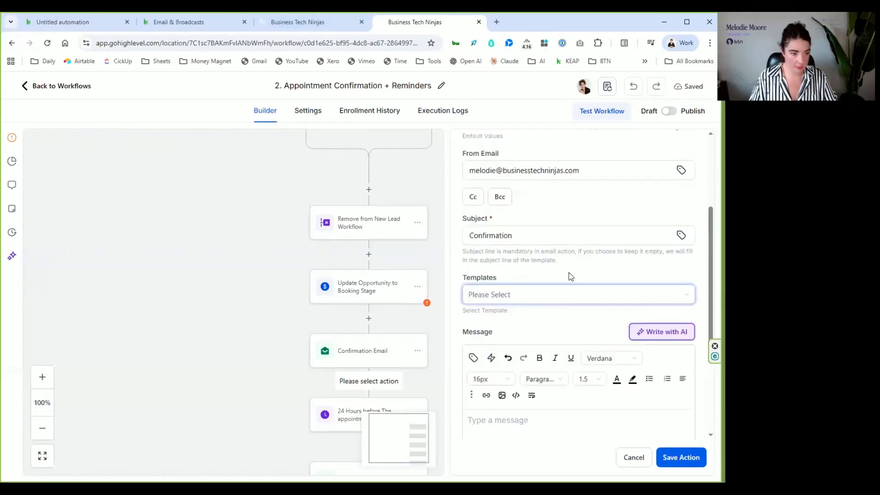
left_click(562, 300)
left_click(543, 342)
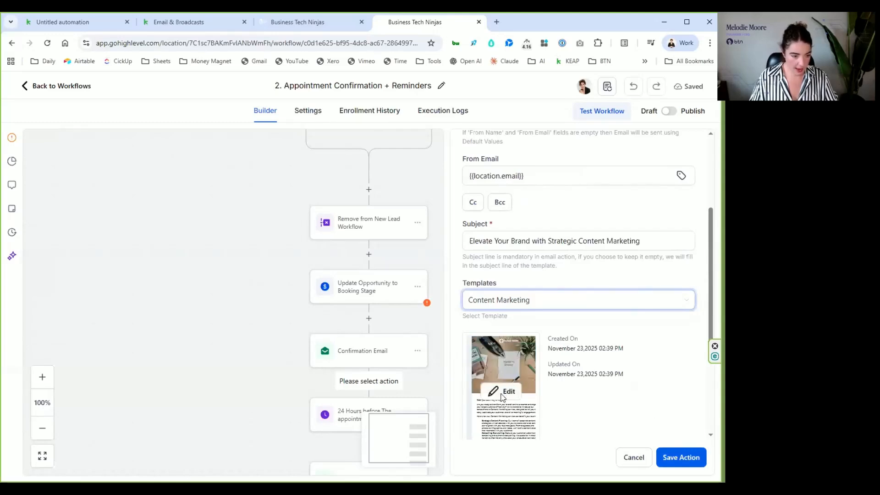
- Open the email action's Content Marketing template in the design editor and look through its content
left_click(506, 391)
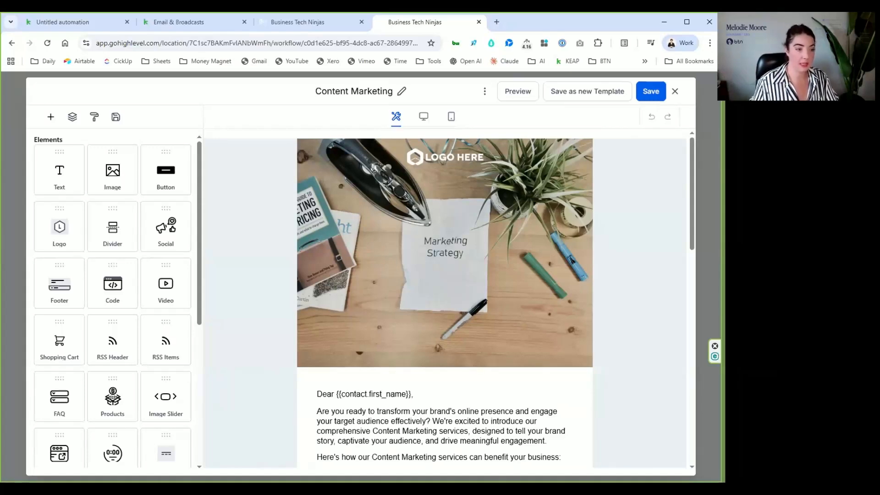
scroll(486, 255, "down", 3)
scroll(486, 242, "down", 4)
scroll(486, 243, "up", 7)
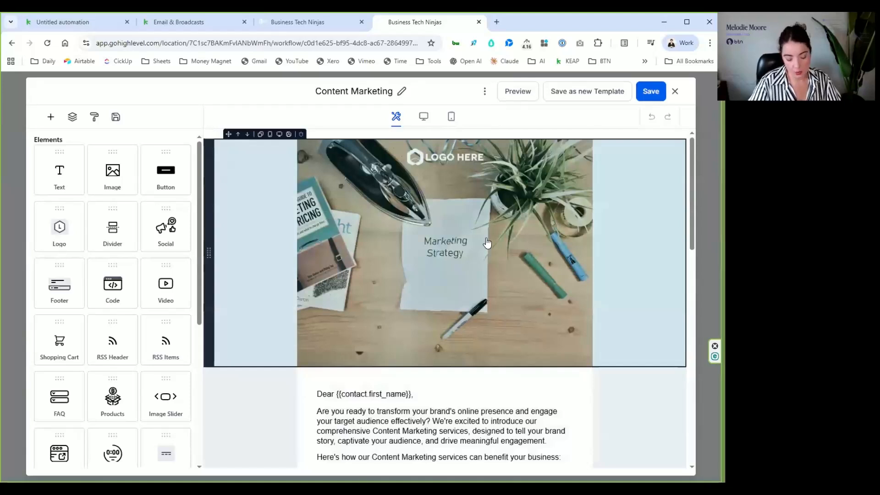